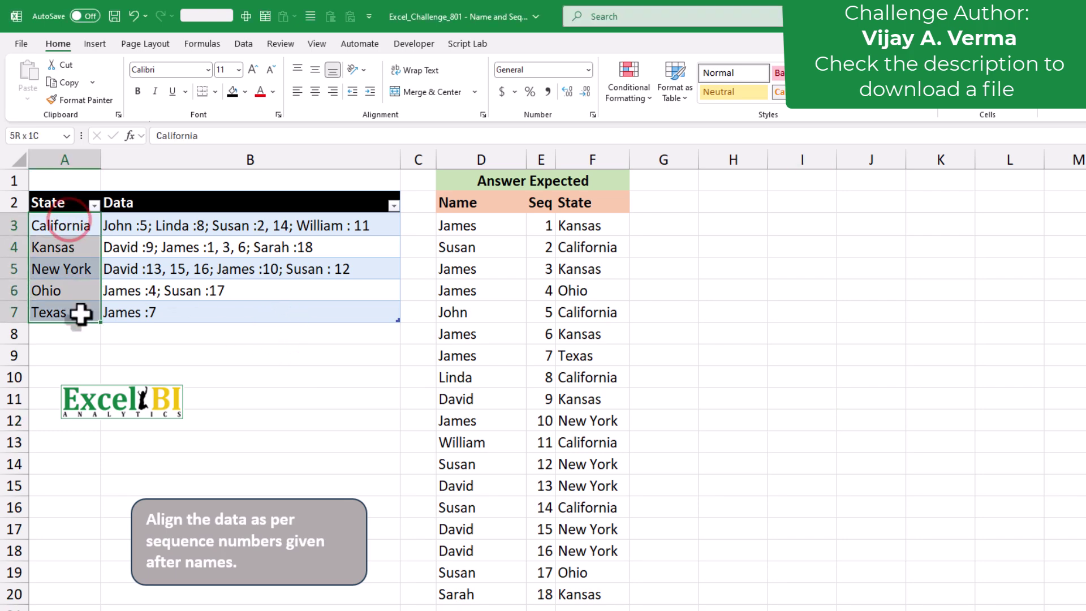
Review the State/Data entries, the instruction note and the expected answer rows on the sheet.
drag(202, 222, 201, 314)
click(248, 553)
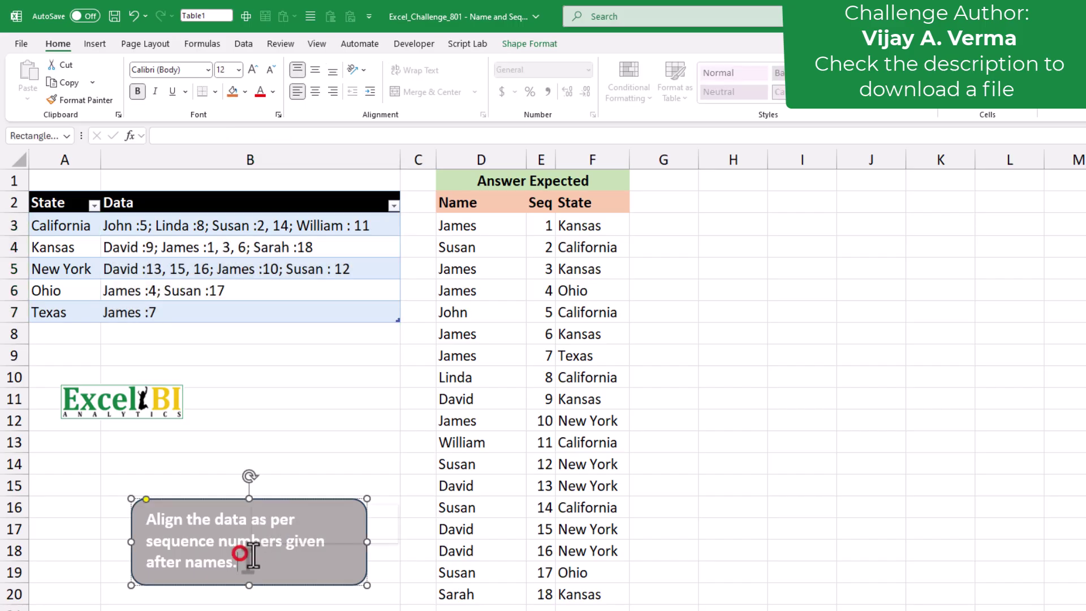
drag(491, 224, 611, 594)
drag(538, 231, 543, 591)
click(416, 324)
click(234, 229)
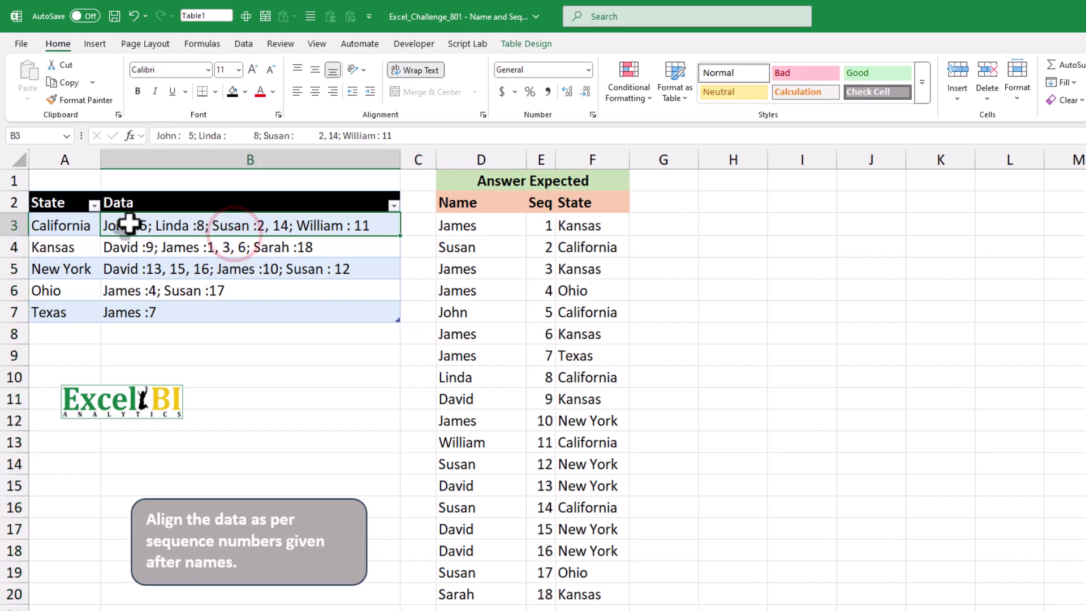
click(182, 137)
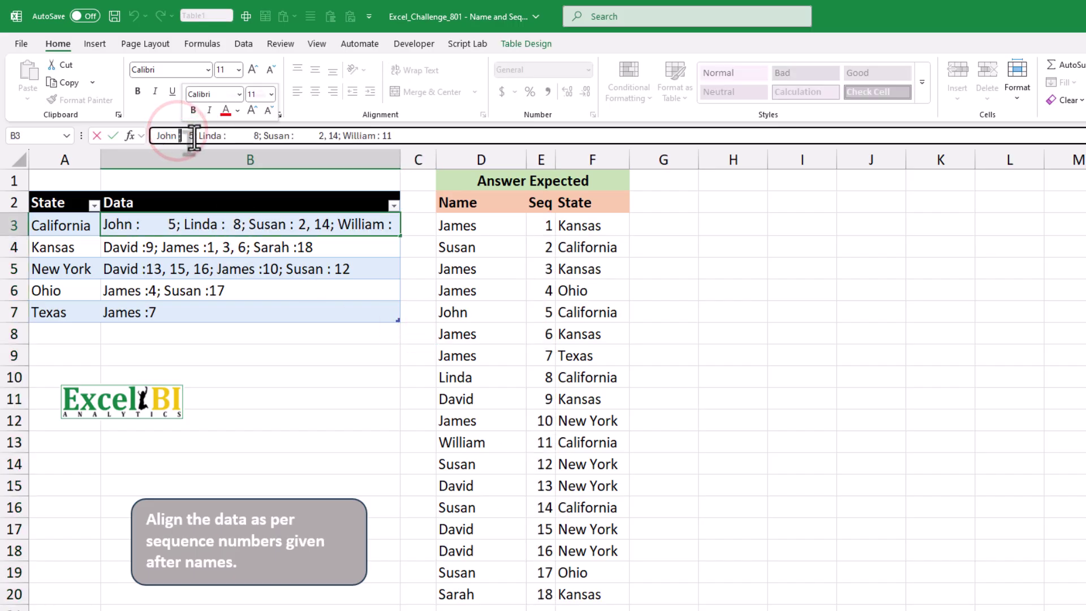
click(196, 137)
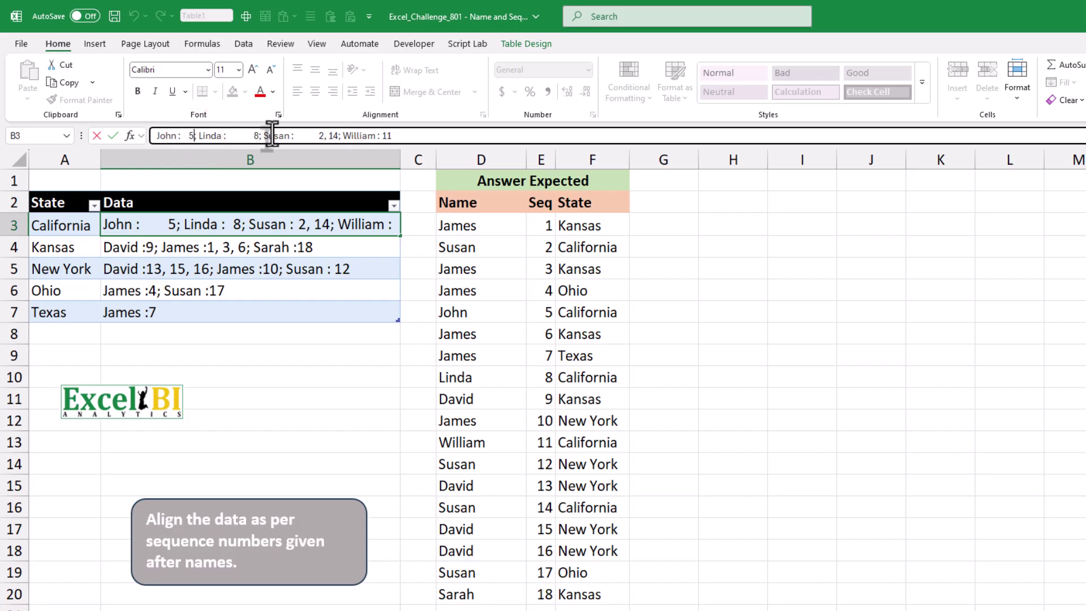
click(300, 270)
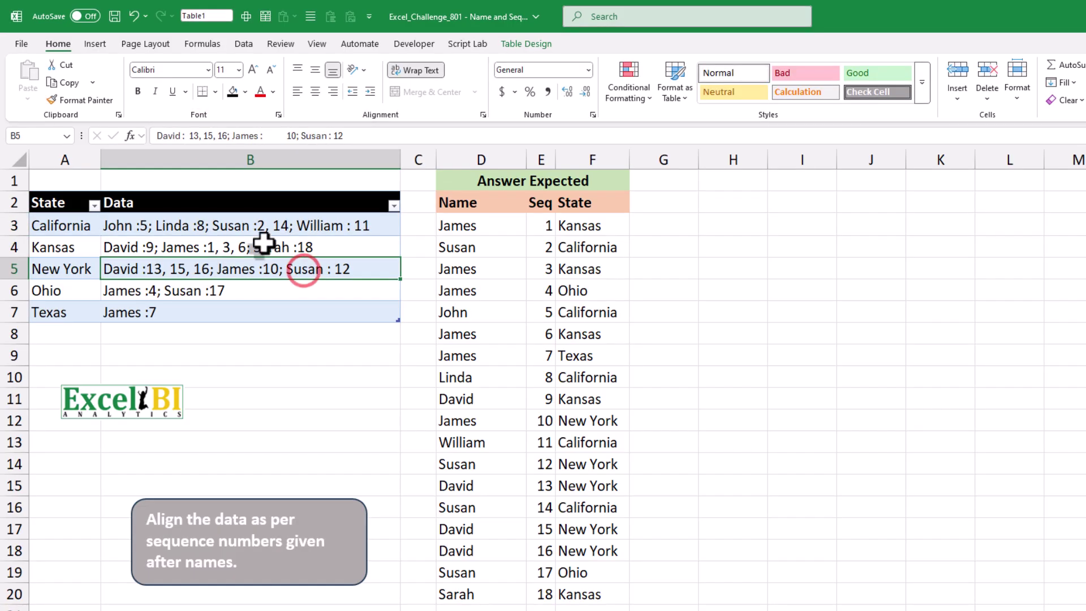
Load Table1 into the Power Query Editor via From Table/Range and preview California's Data value.
click(243, 44)
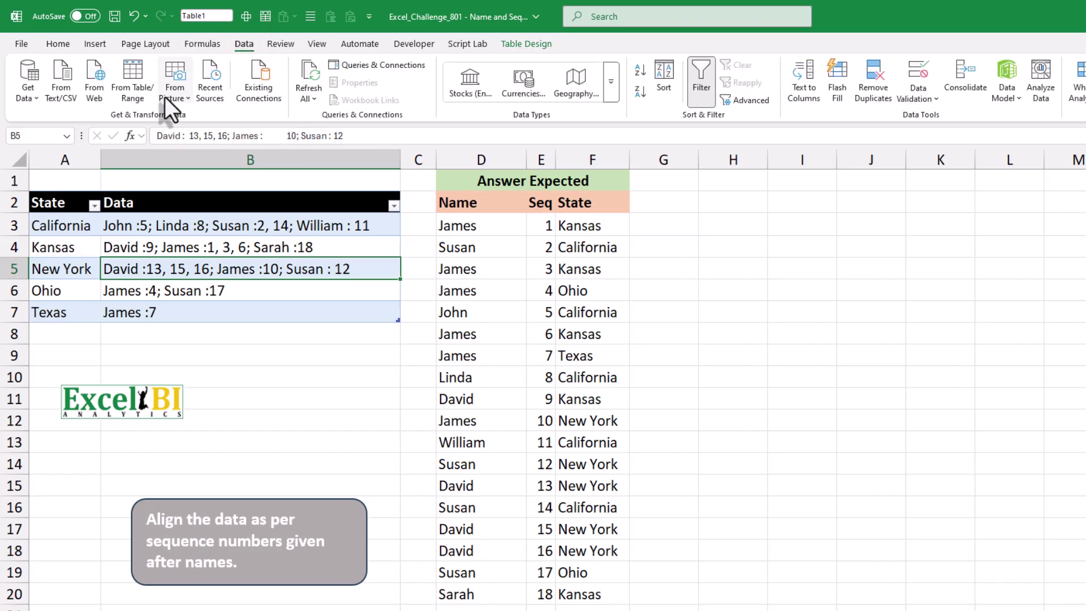
click(134, 87)
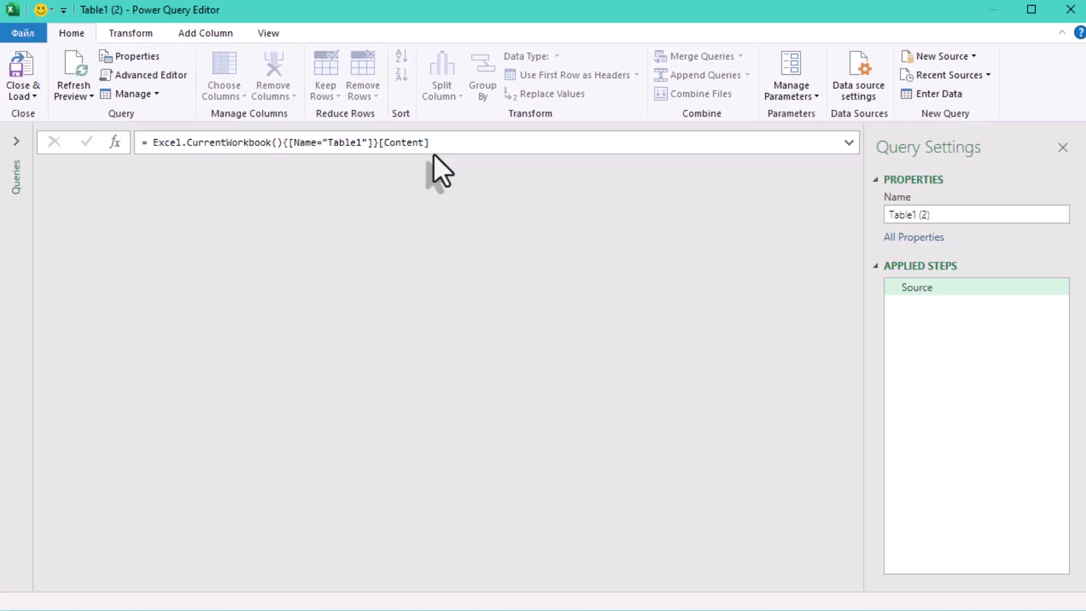
click(245, 192)
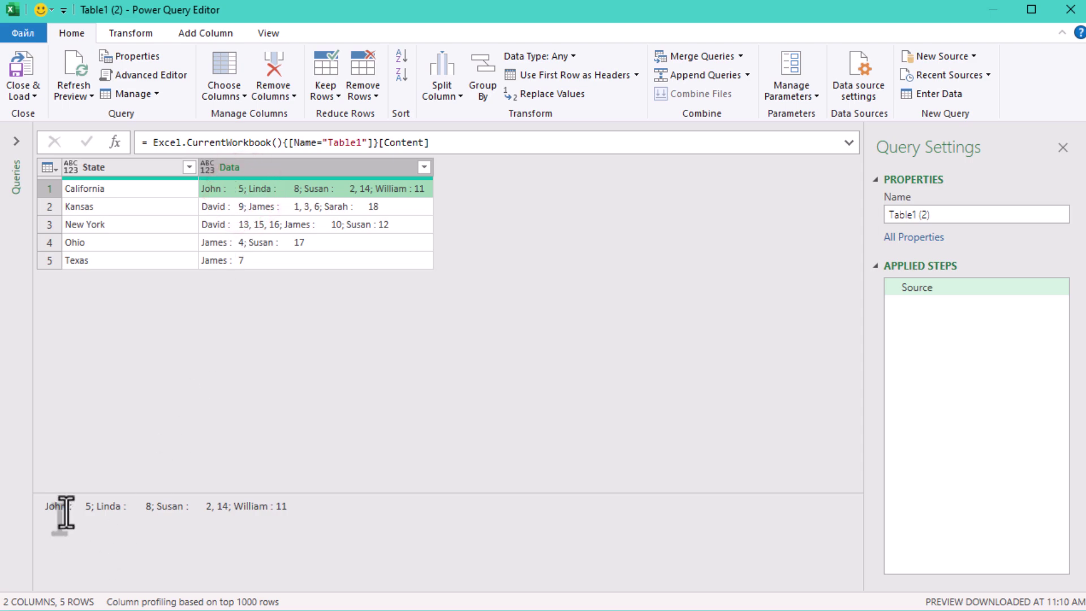
click(89, 505)
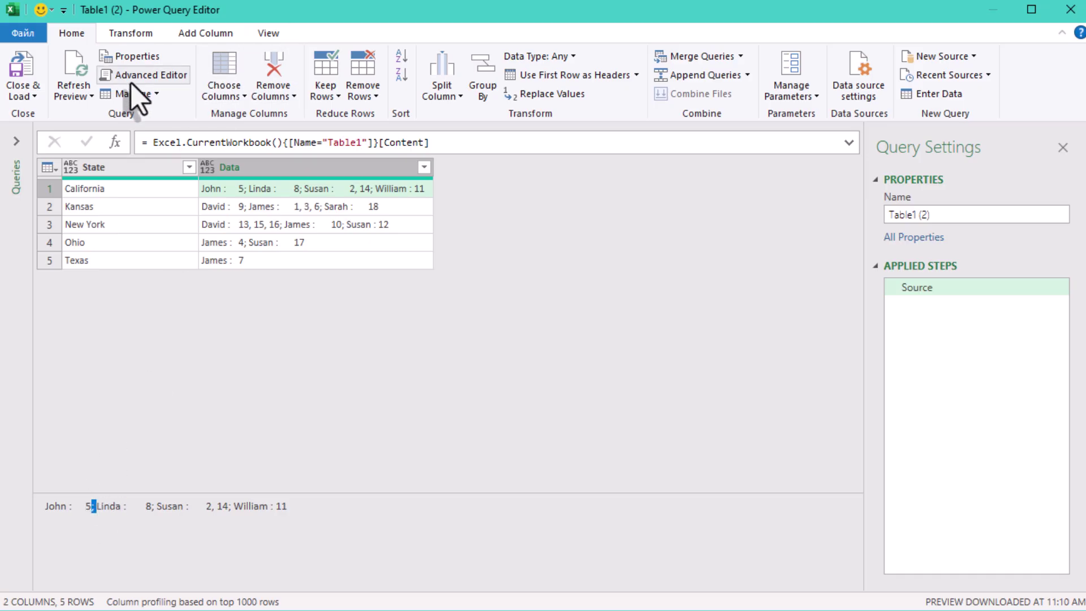
Split the Data column at the custom '; ' delimiter into rows.
click(450, 94)
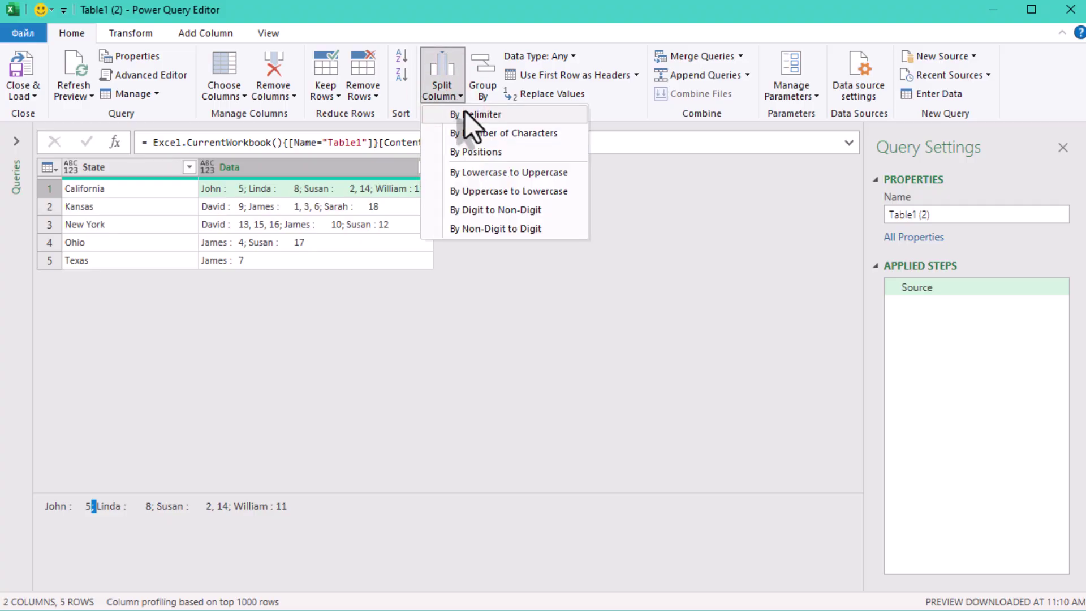
click(468, 114)
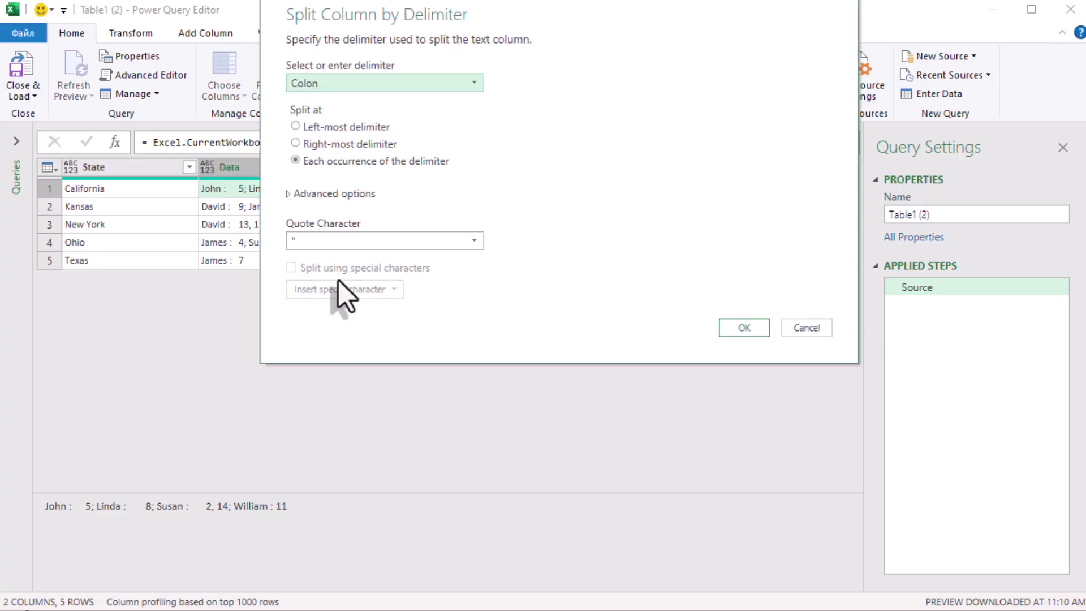
click(337, 79)
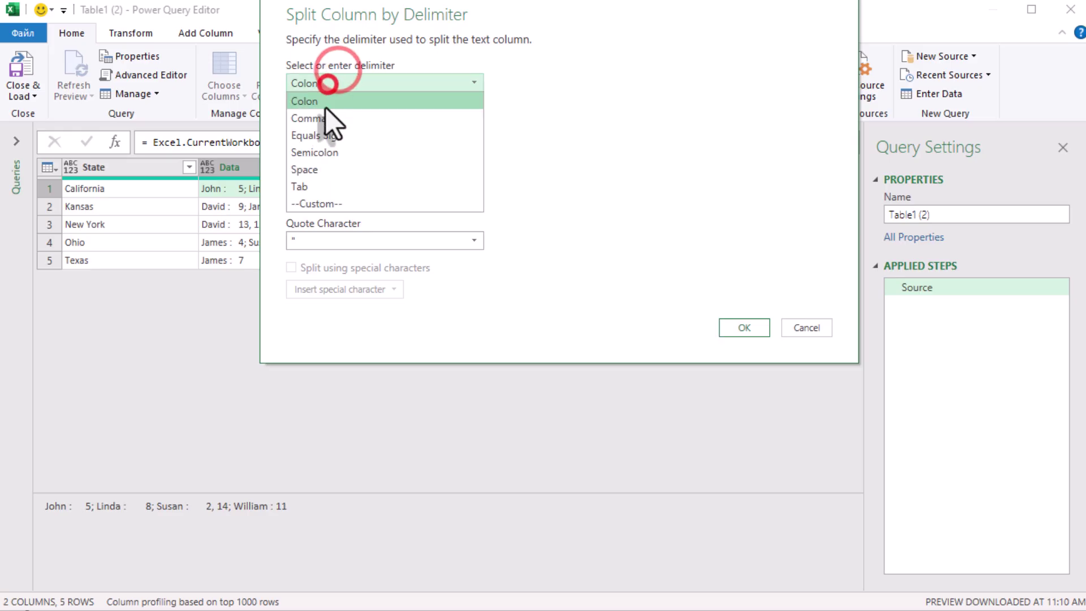
click(335, 198)
click(354, 105)
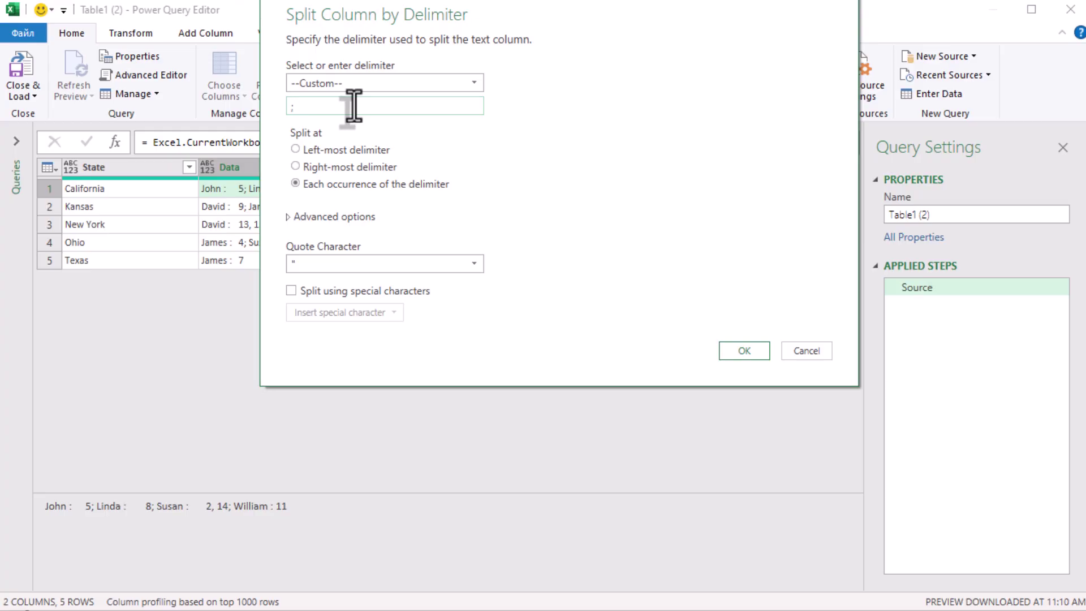
click(337, 217)
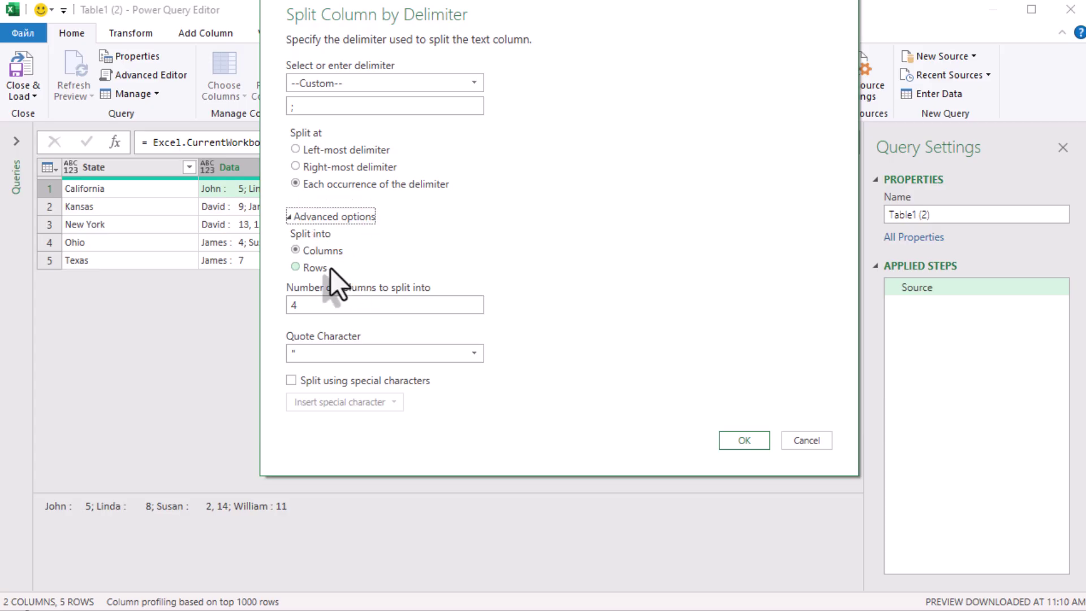
click(314, 268)
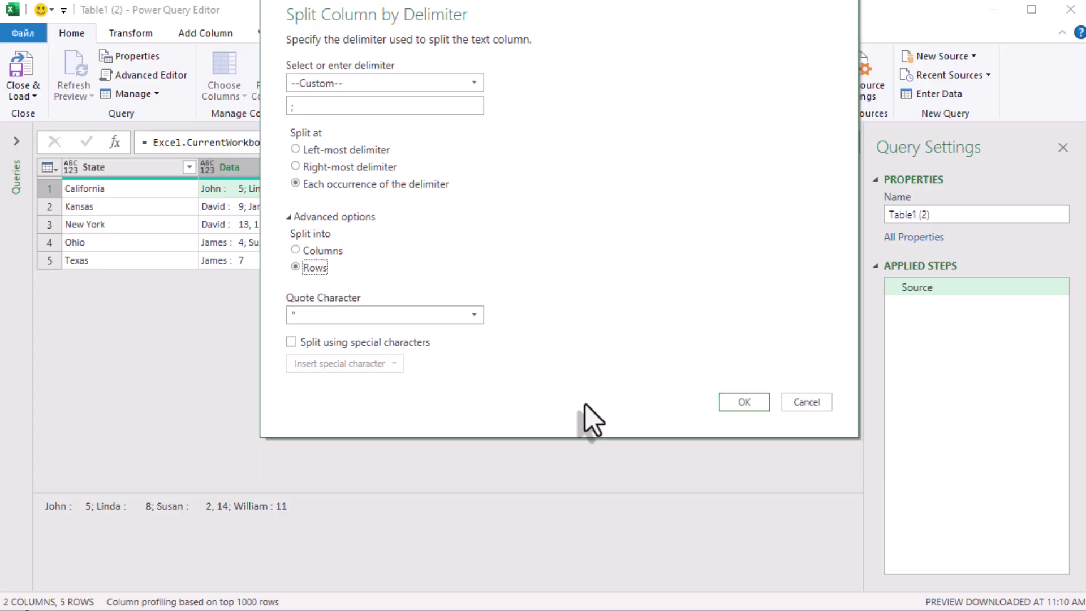
click(744, 400)
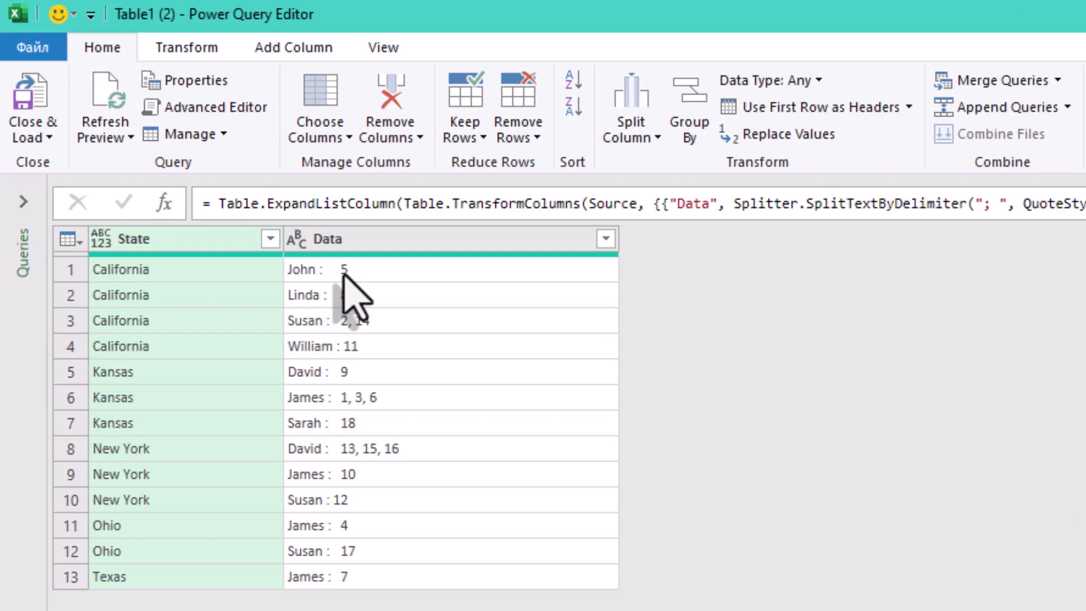
Check the 13 split rows, including Susan 2, 14, James 1, 3, 6, and David 13, 15, 16.
click(273, 205)
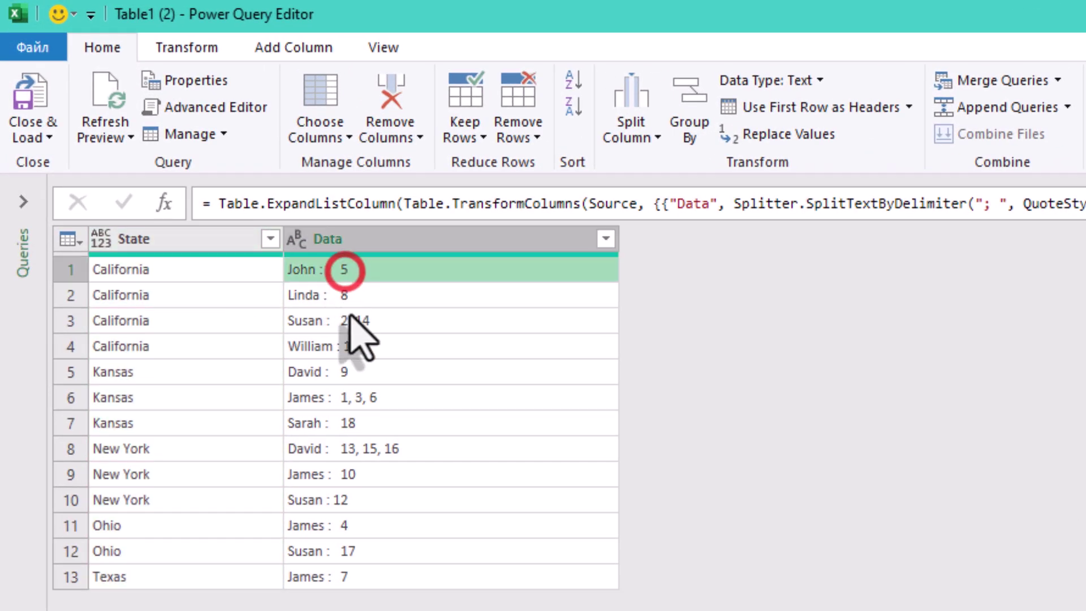
click(273, 227)
click(170, 295)
click(170, 321)
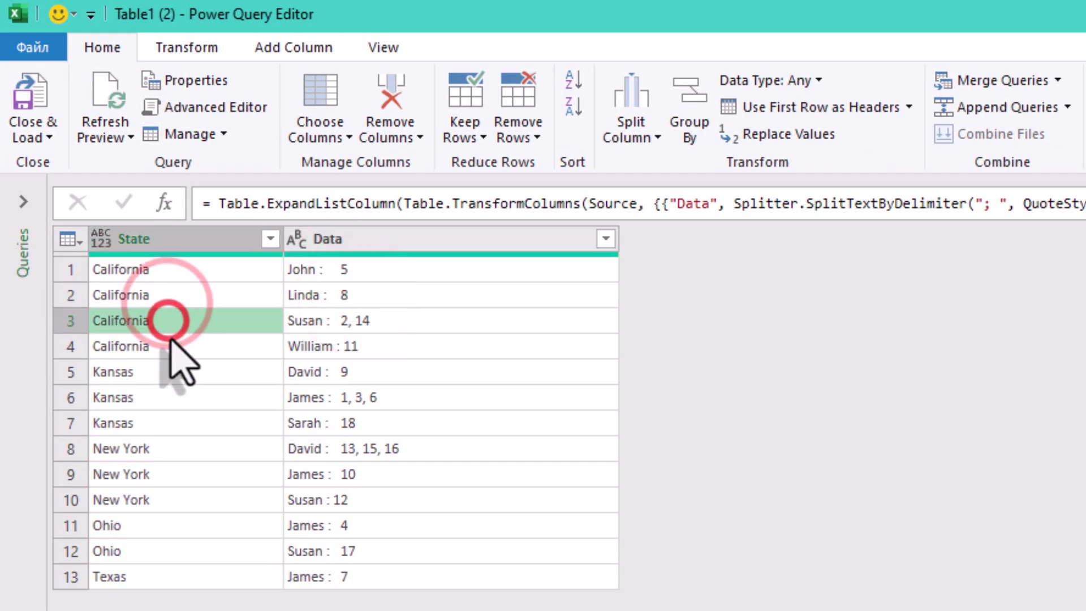
click(171, 342)
click(357, 320)
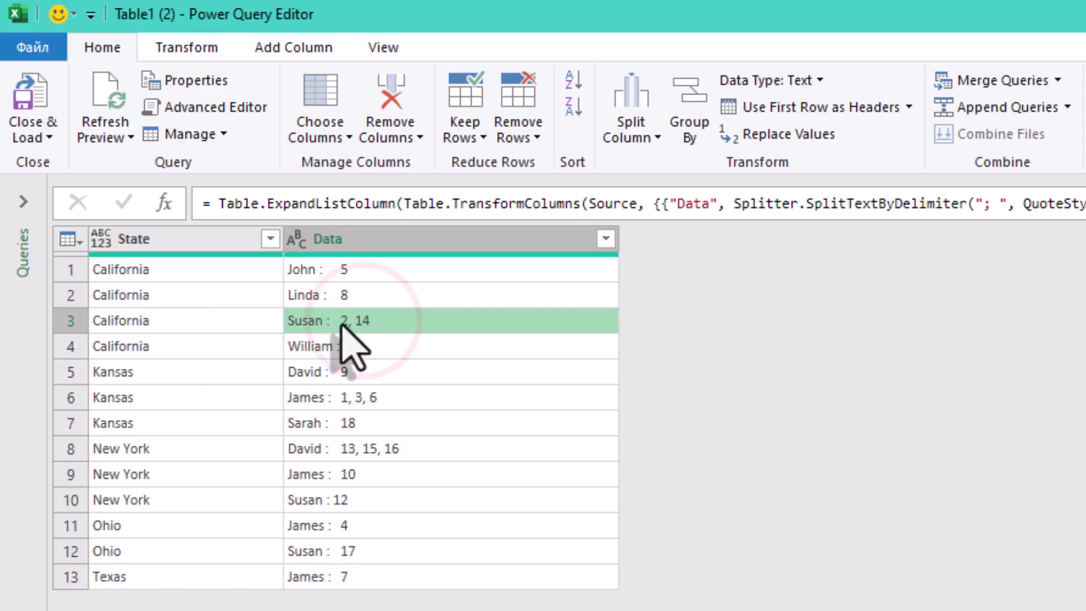
click(349, 393)
click(349, 448)
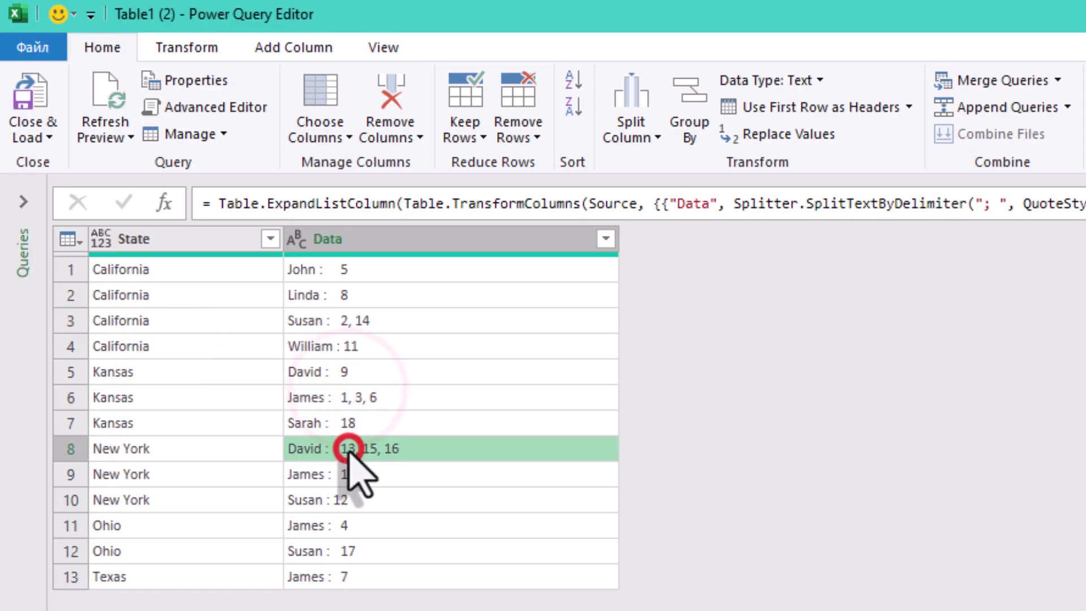
click(318, 271)
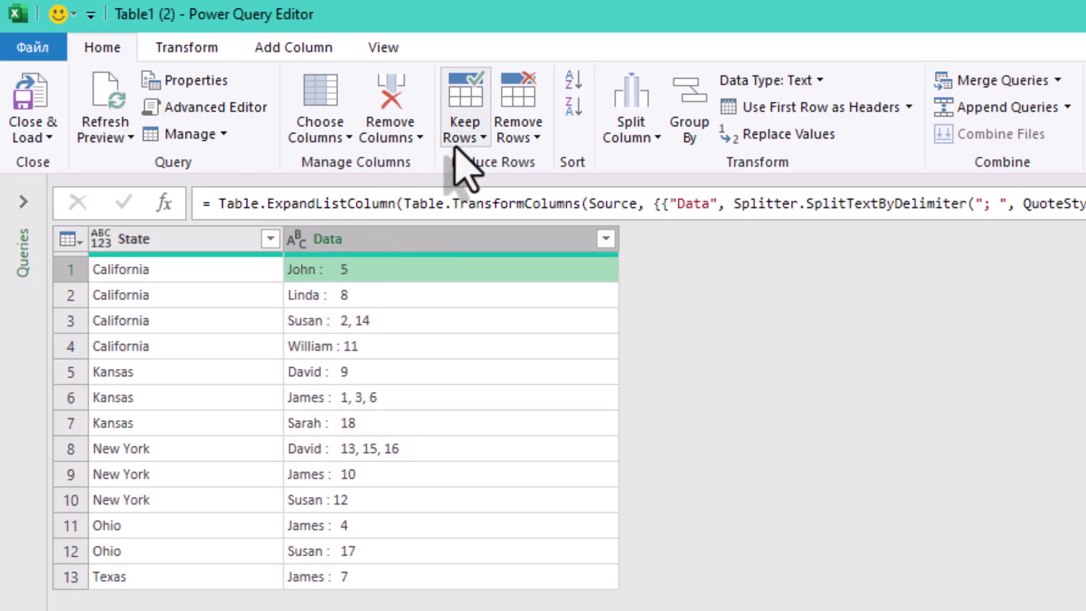
click(654, 139)
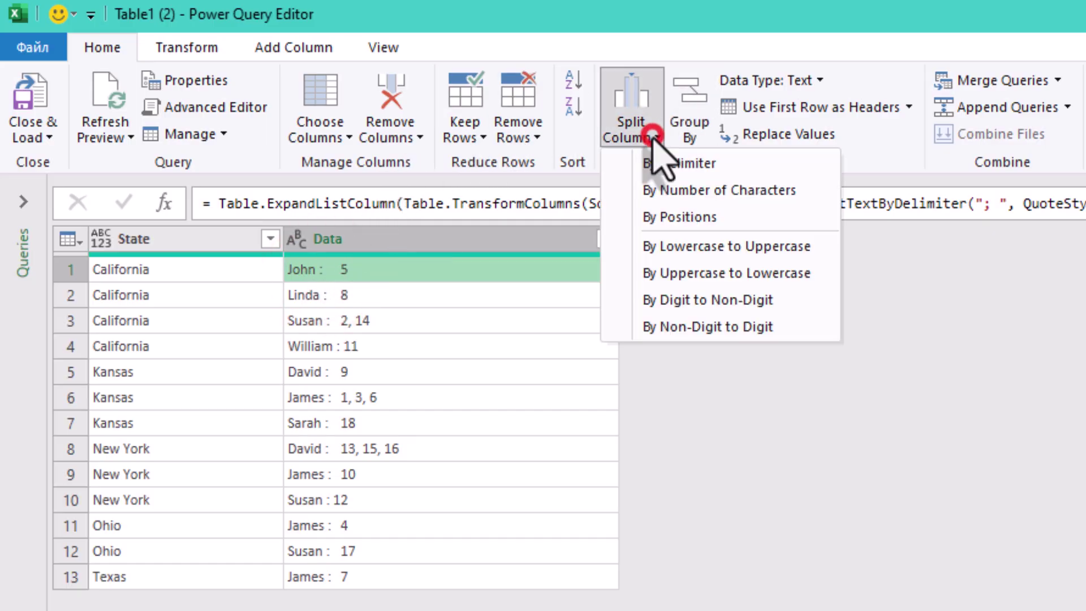
Split Data at the custom ':' delimiter into columns Data.1 (names) and Data.2 (numbers).
click(712, 165)
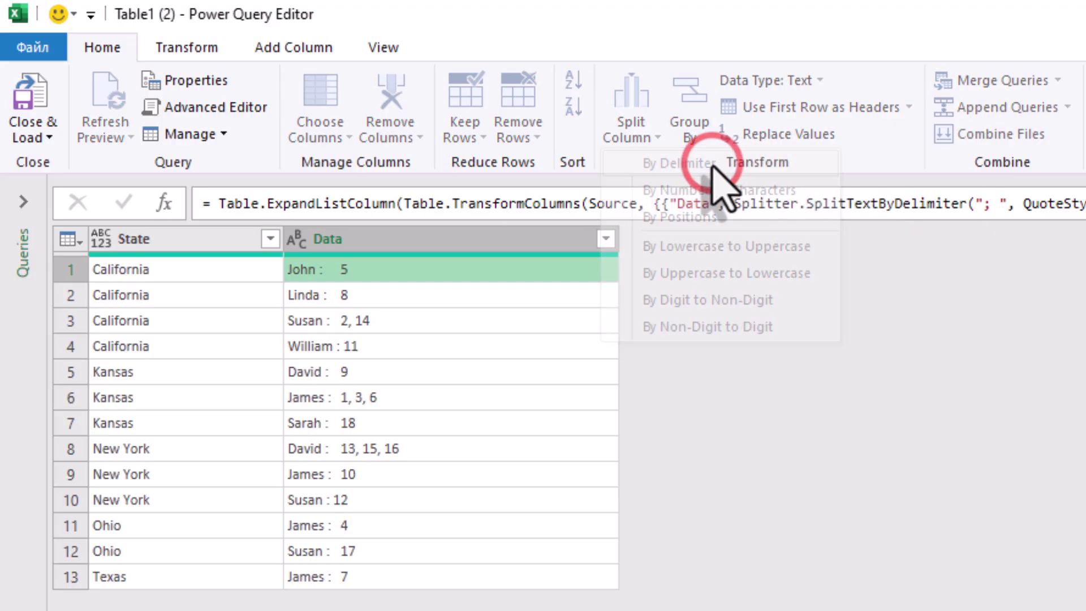
click(436, 116)
click(480, 291)
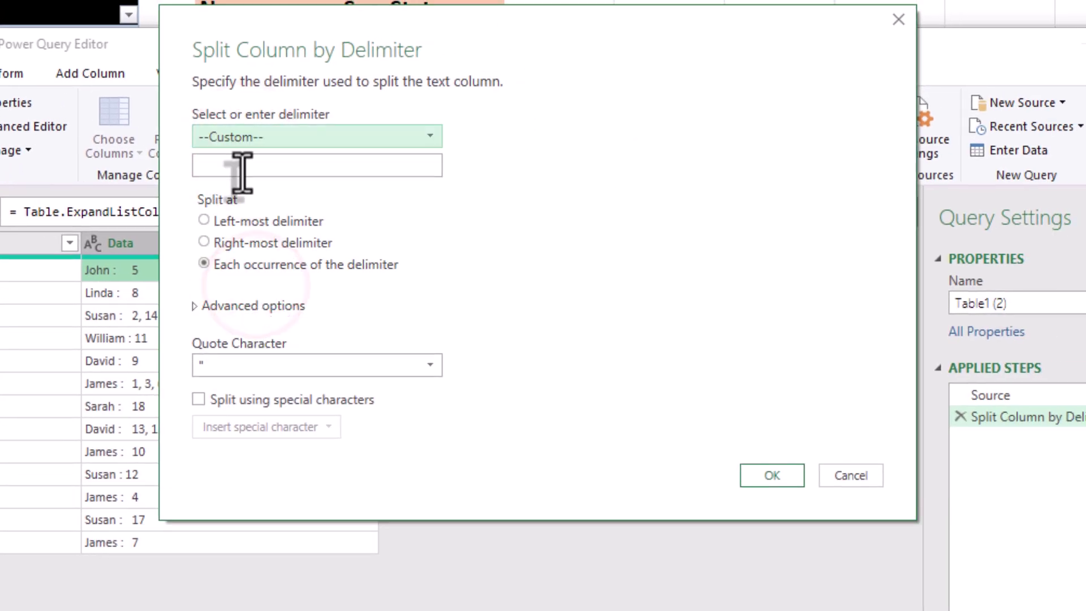
click(240, 164)
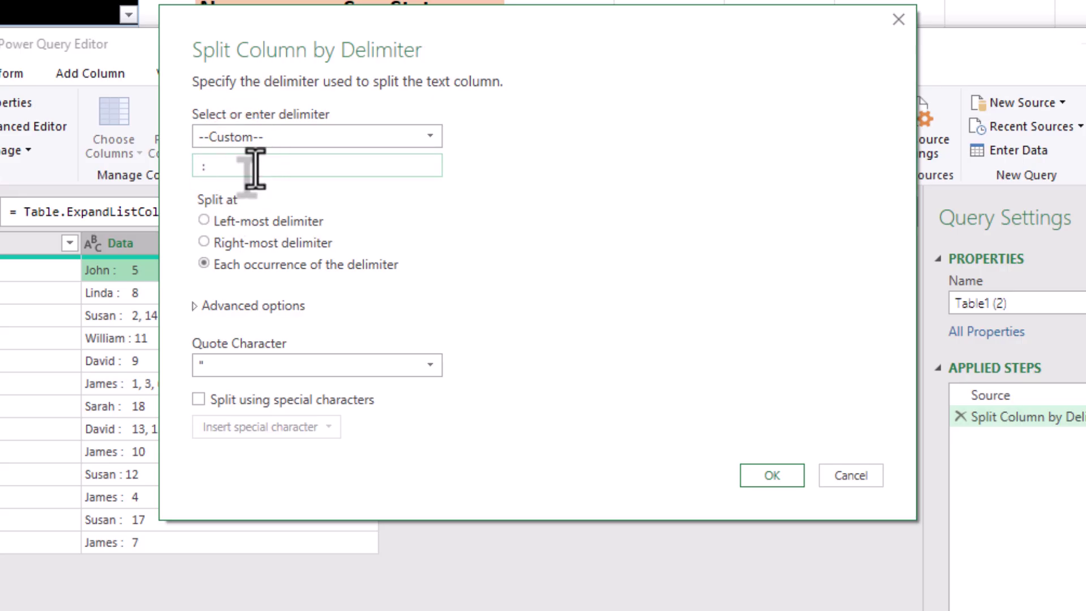
text(:)
click(275, 306)
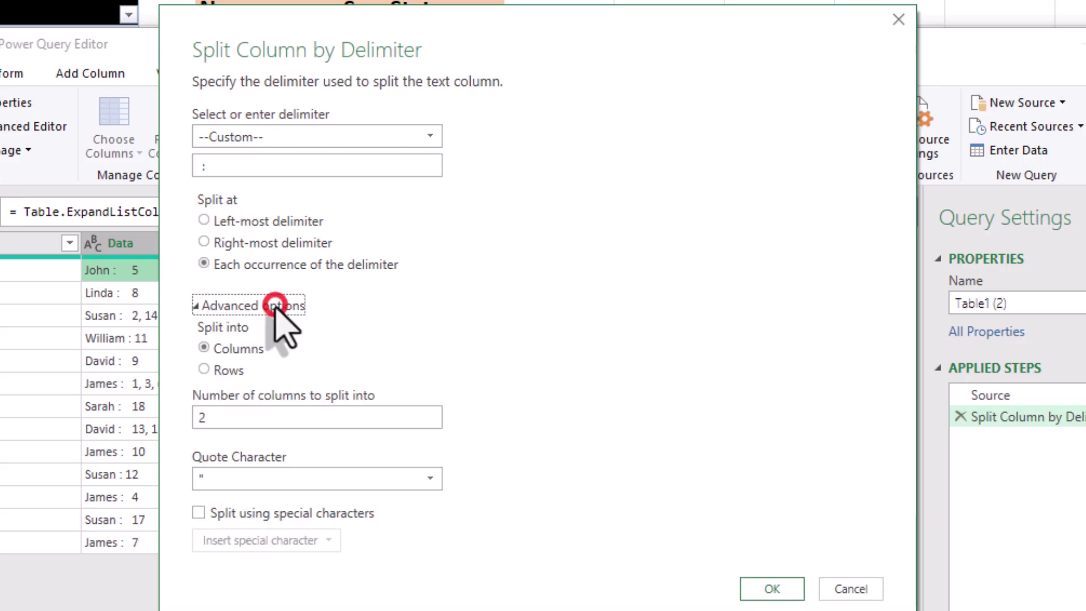
click(226, 348)
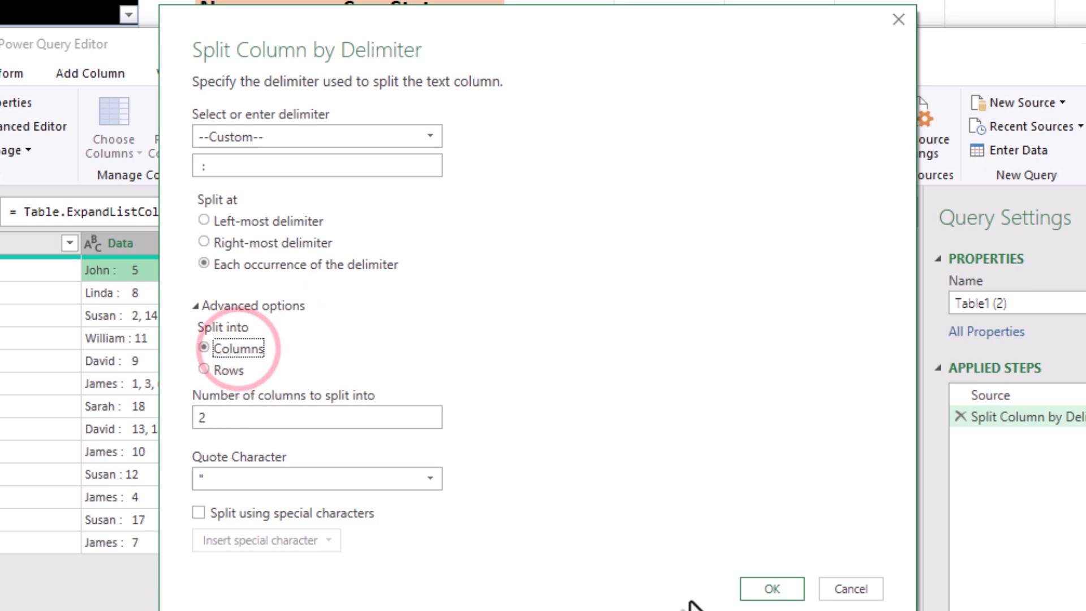
click(775, 590)
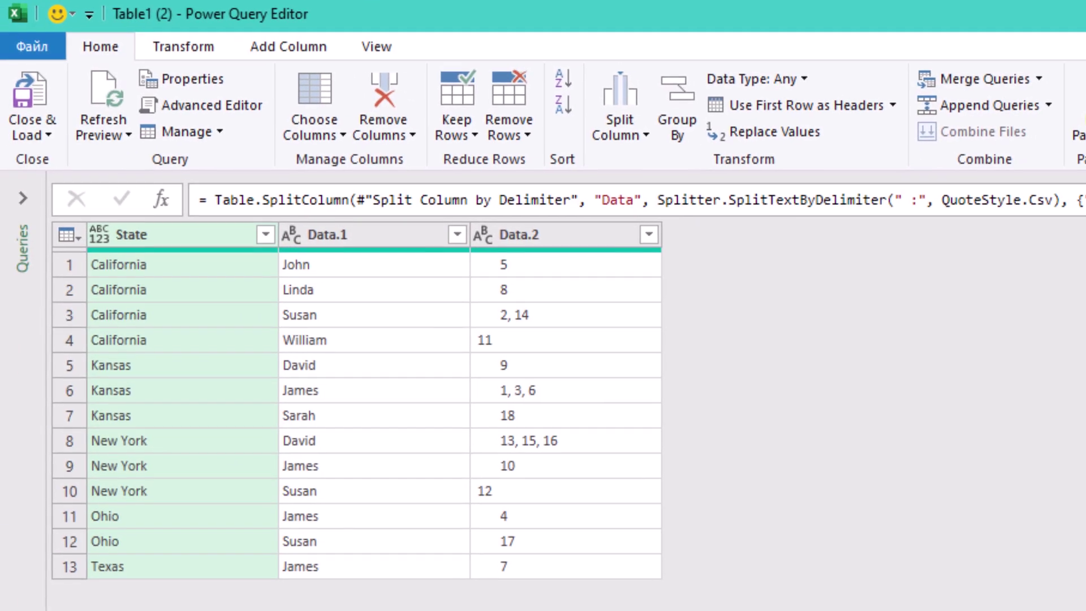
Edit the Table.SplitColumn formula so Data.1 becomes Name and Data.2 becomes Seq.
click(1085, 204)
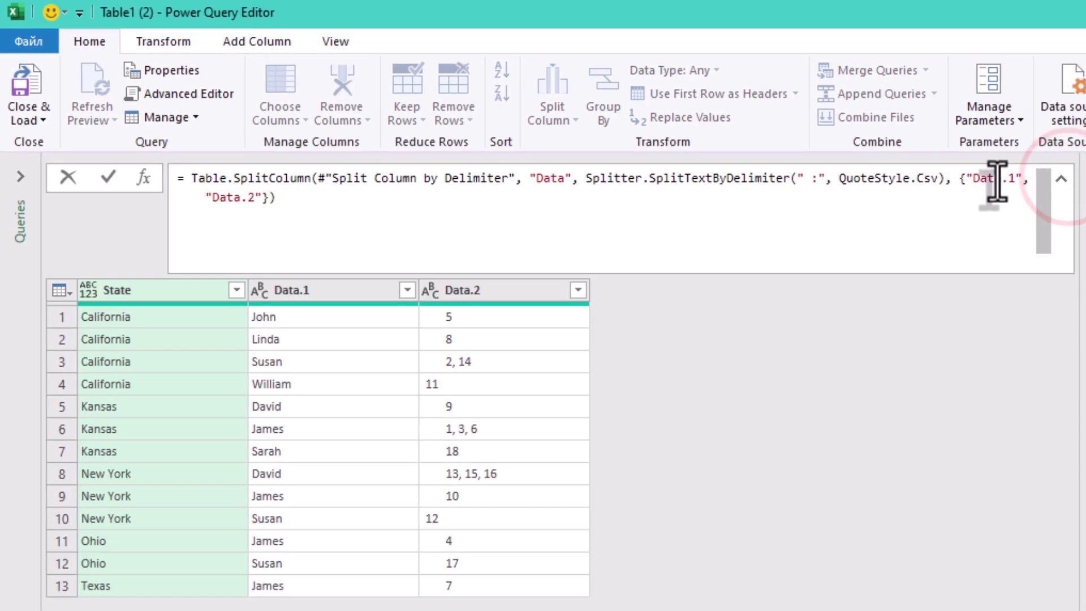
click(968, 182)
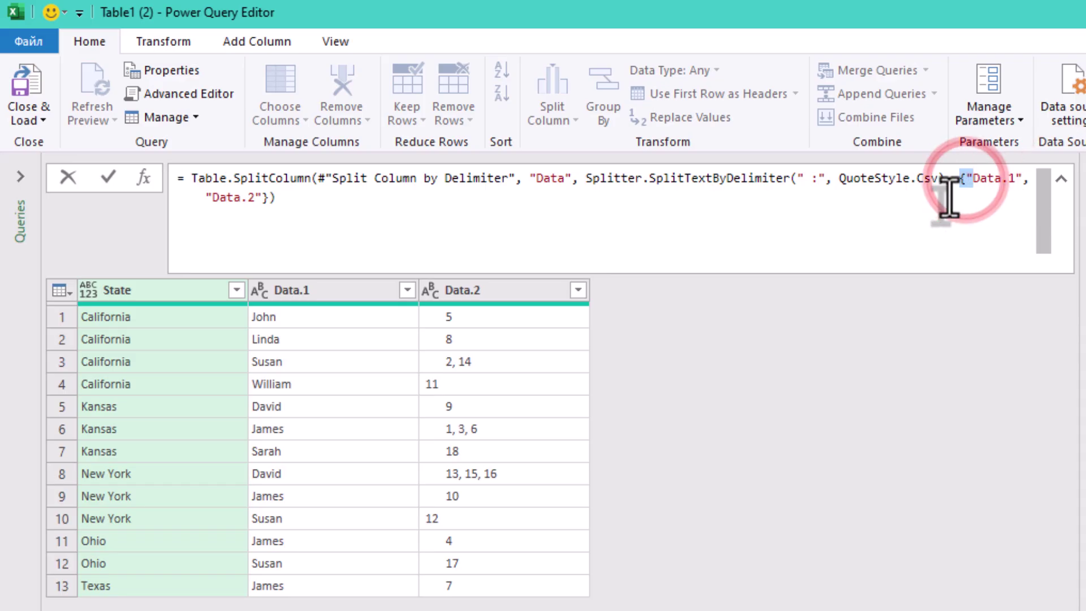
drag(970, 184, 1018, 184)
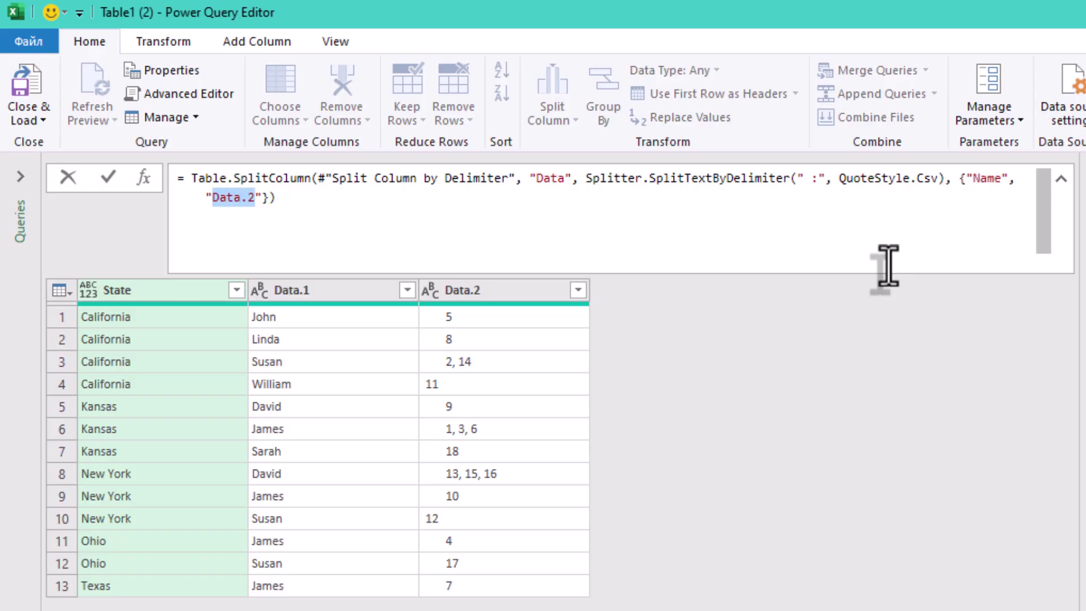
click(833, 415)
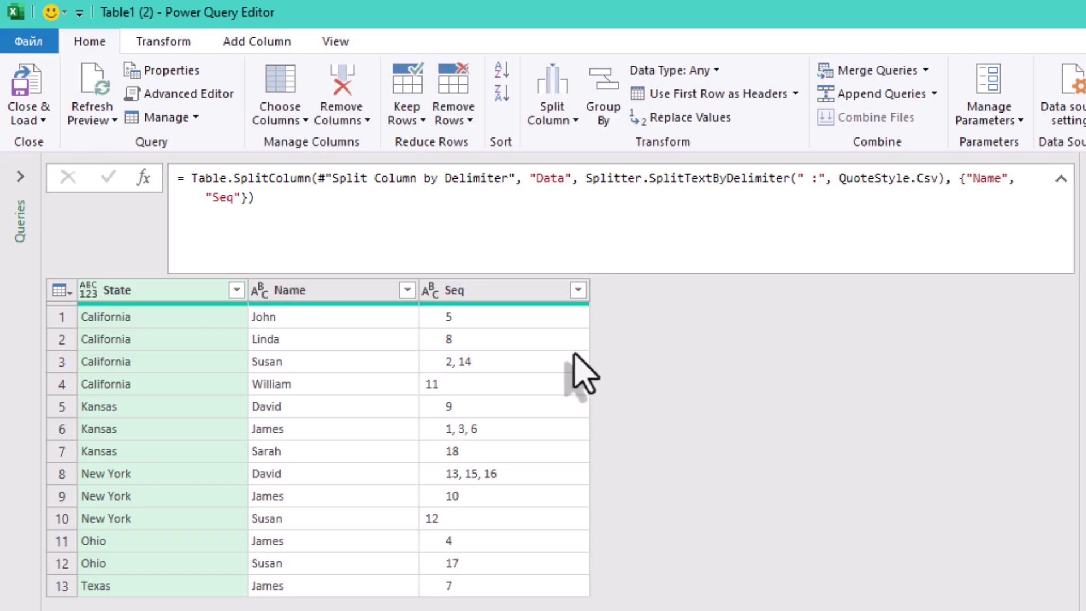
Split the Seq column at the custom ', ' delimiter into rows.
click(472, 290)
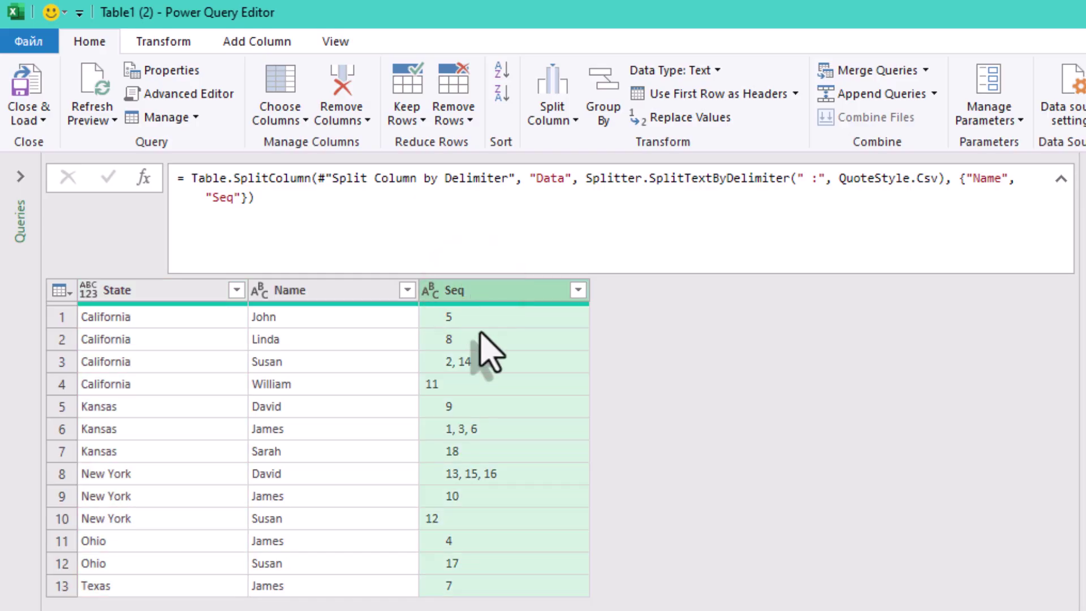
click(468, 474)
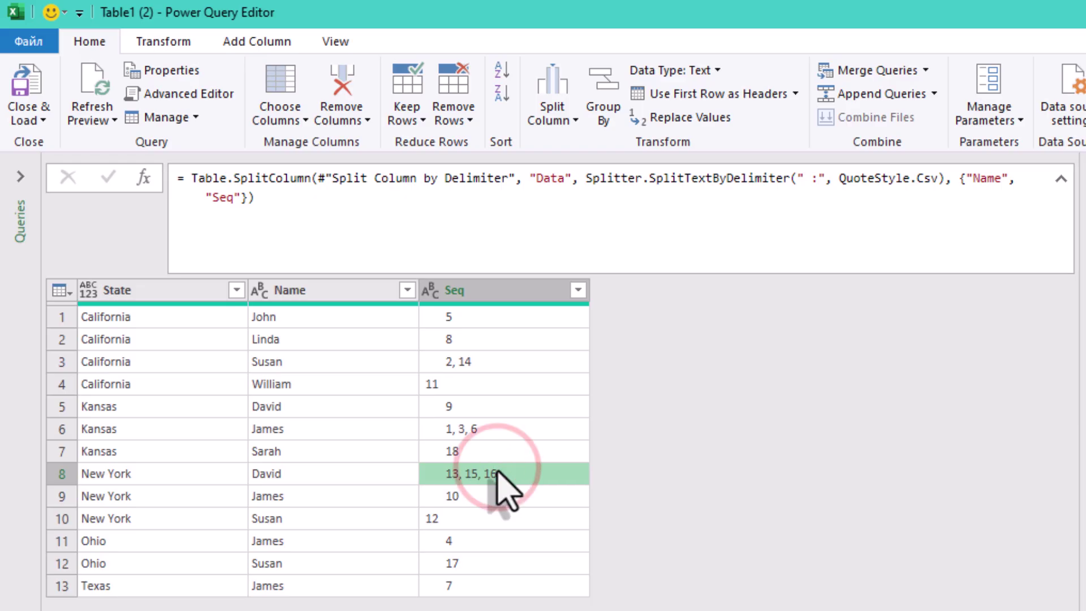
click(553, 116)
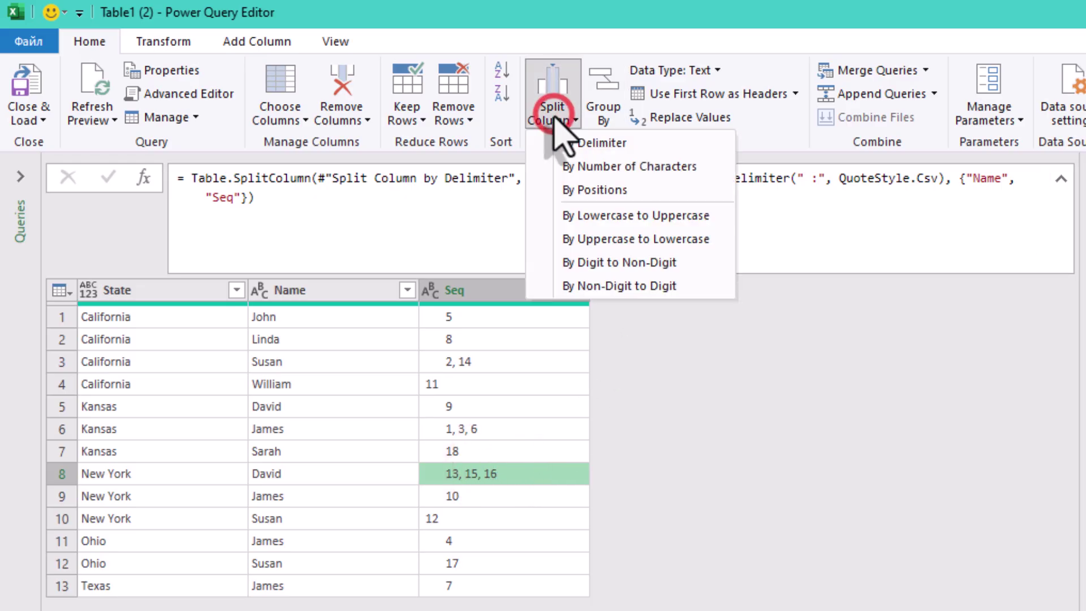
click(611, 143)
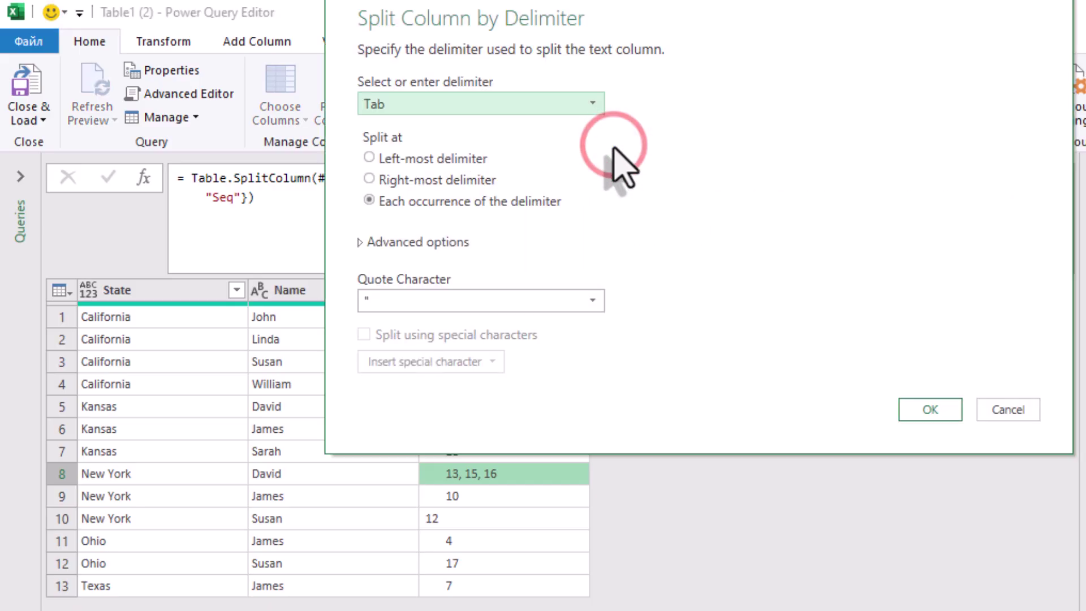
click(421, 107)
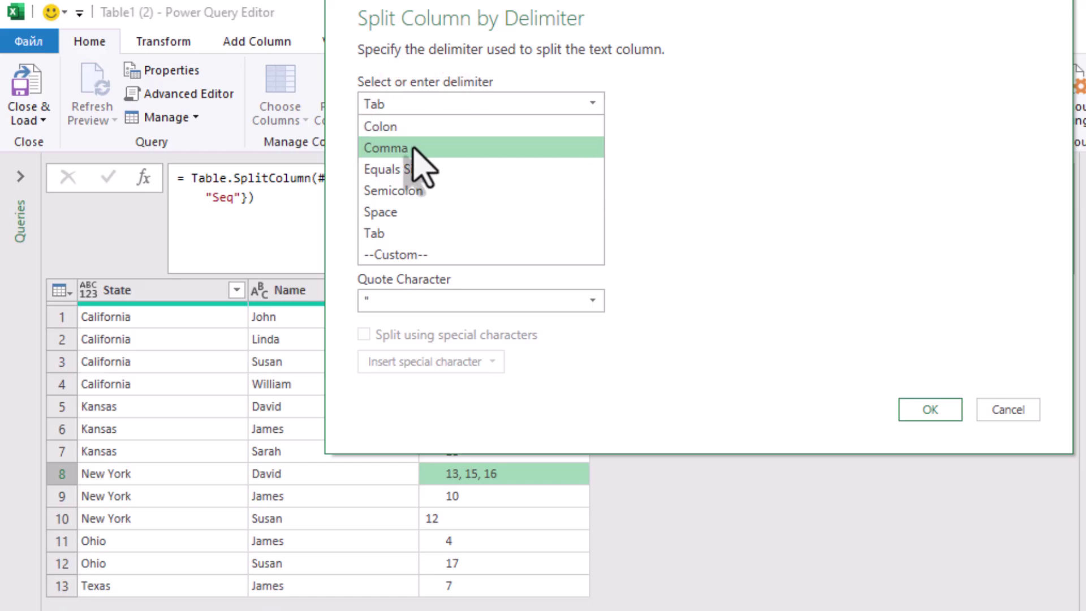
click(424, 254)
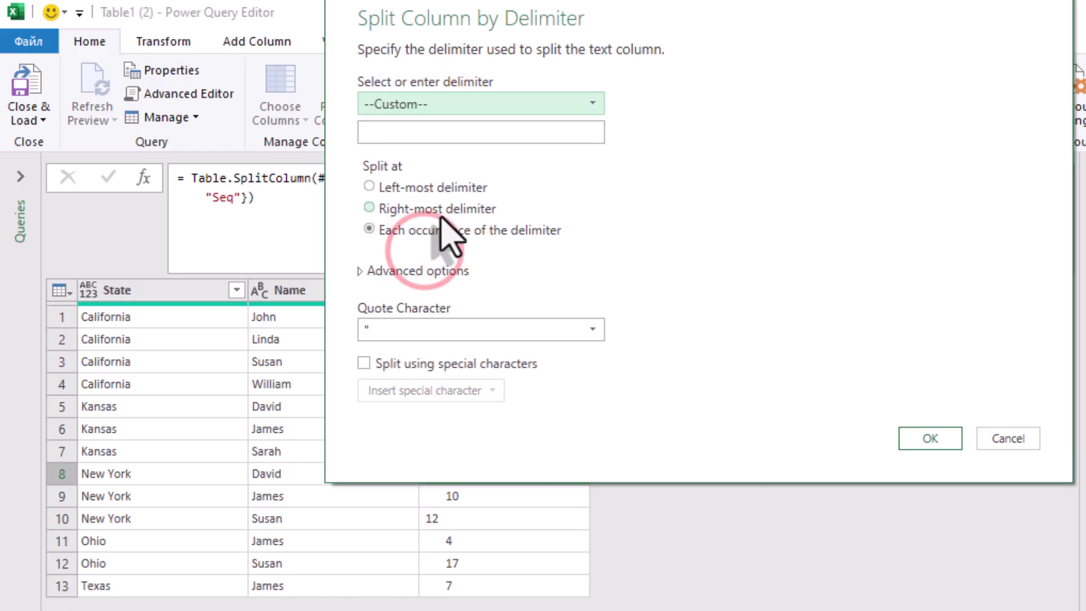
click(435, 134)
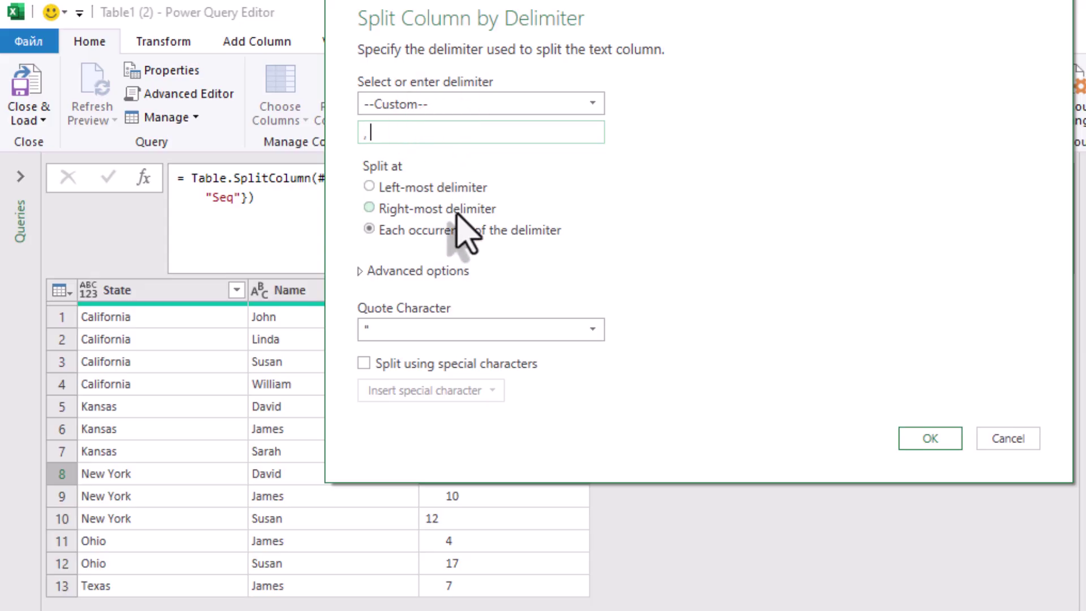
click(447, 270)
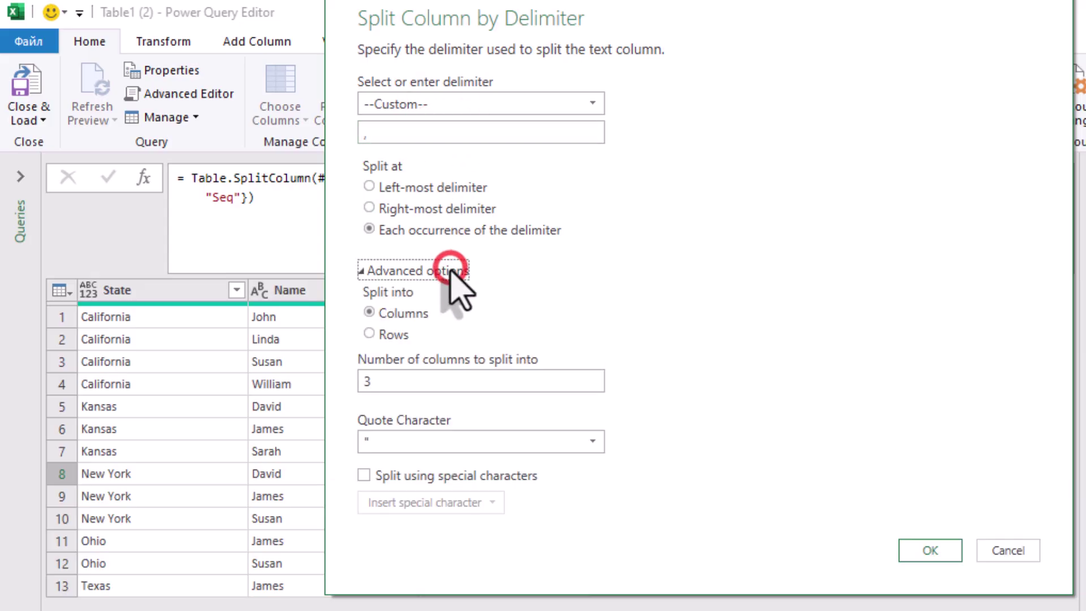
click(395, 337)
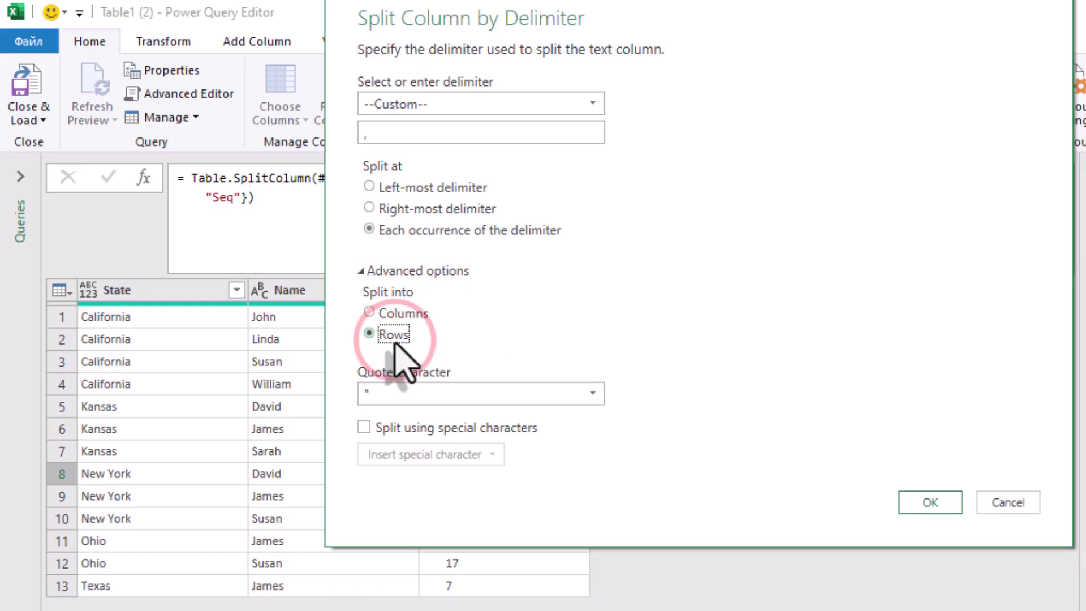
click(950, 502)
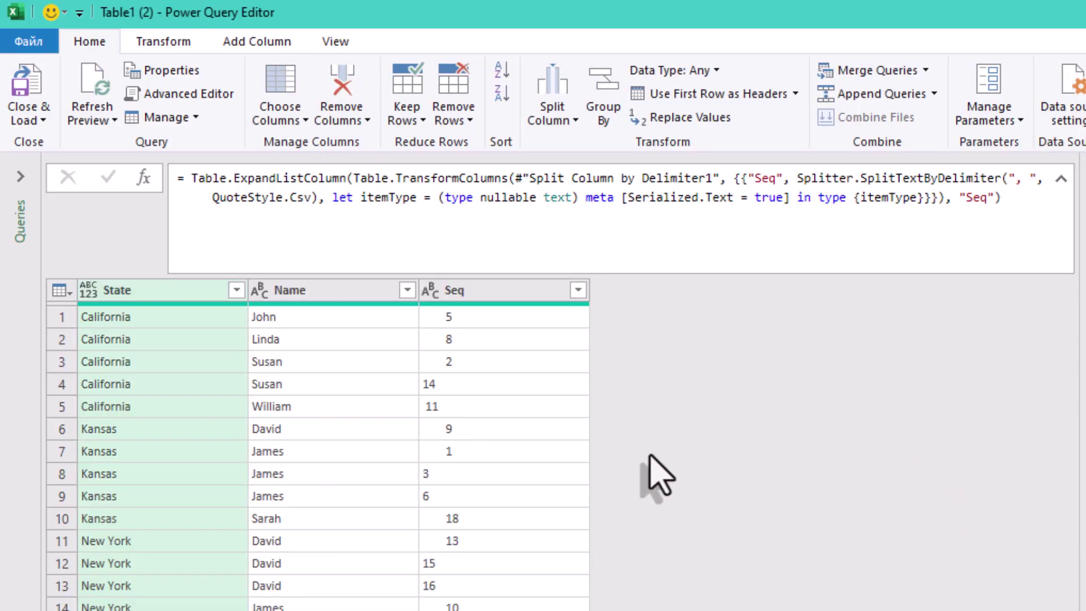
Check the separated Seq values and set the Seq column's type to Whole Number.
click(492, 320)
click(494, 362)
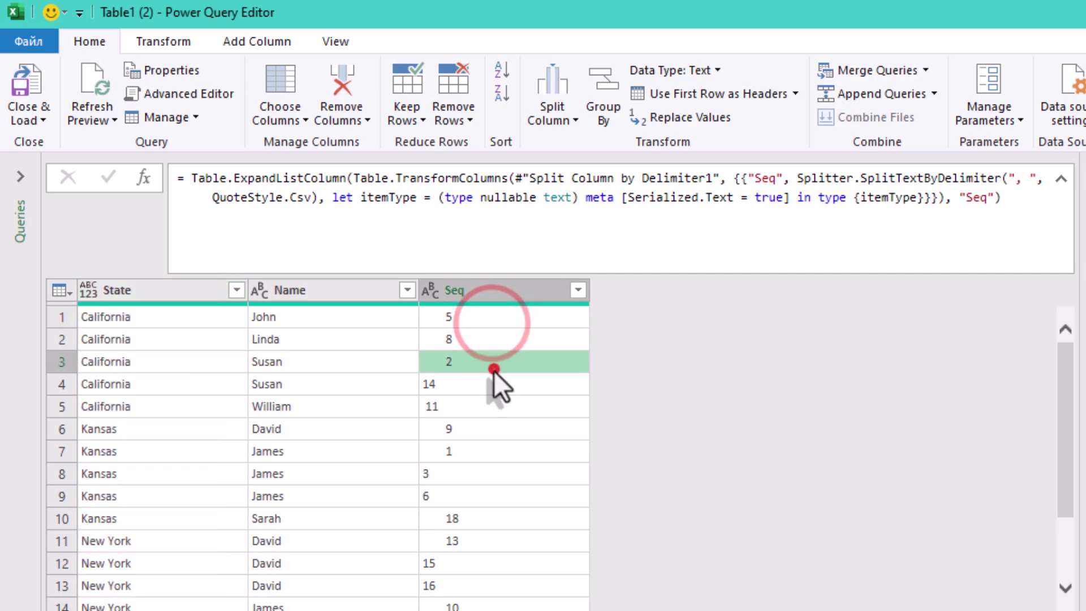
click(494, 405)
scroll(507, 477, down, 2)
scroll(498, 469, up, 2)
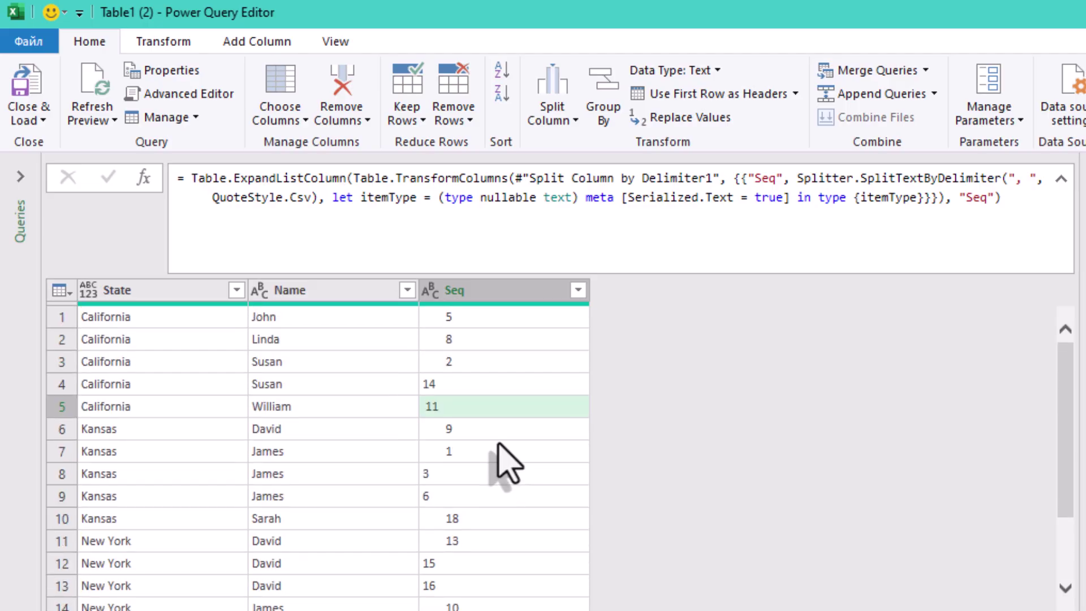
click(471, 289)
click(431, 294)
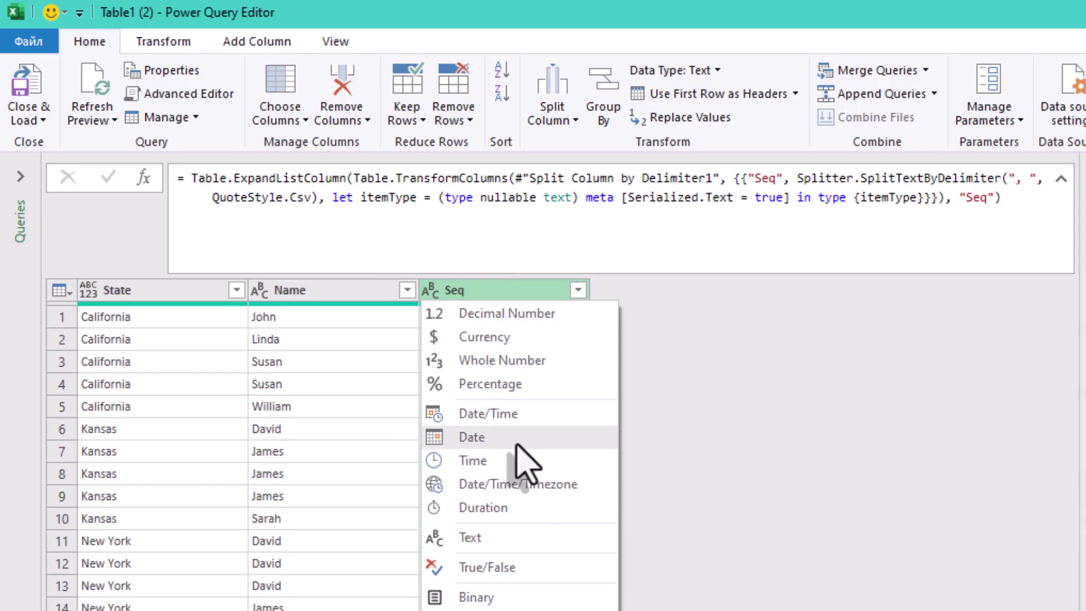
click(472, 368)
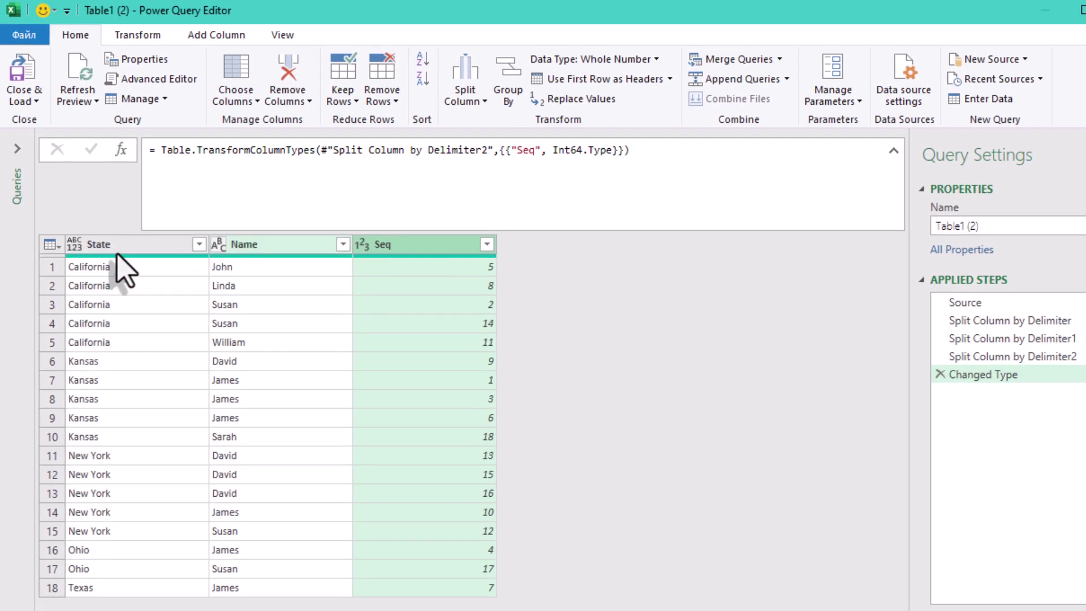
Move the State column to the right end so columns read Name, Seq, State.
click(111, 248)
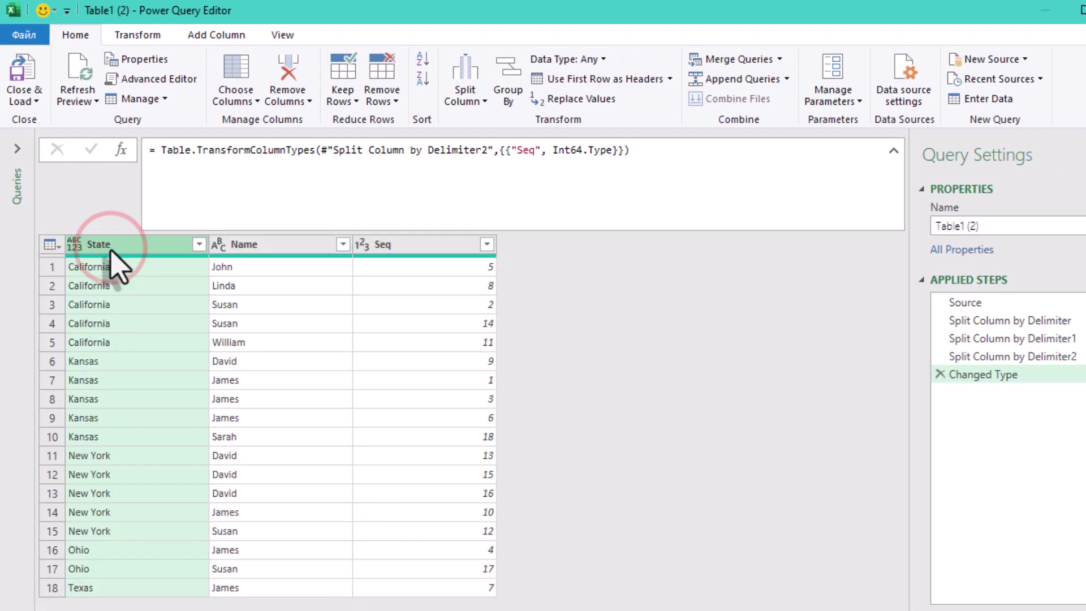
drag(114, 252, 539, 272)
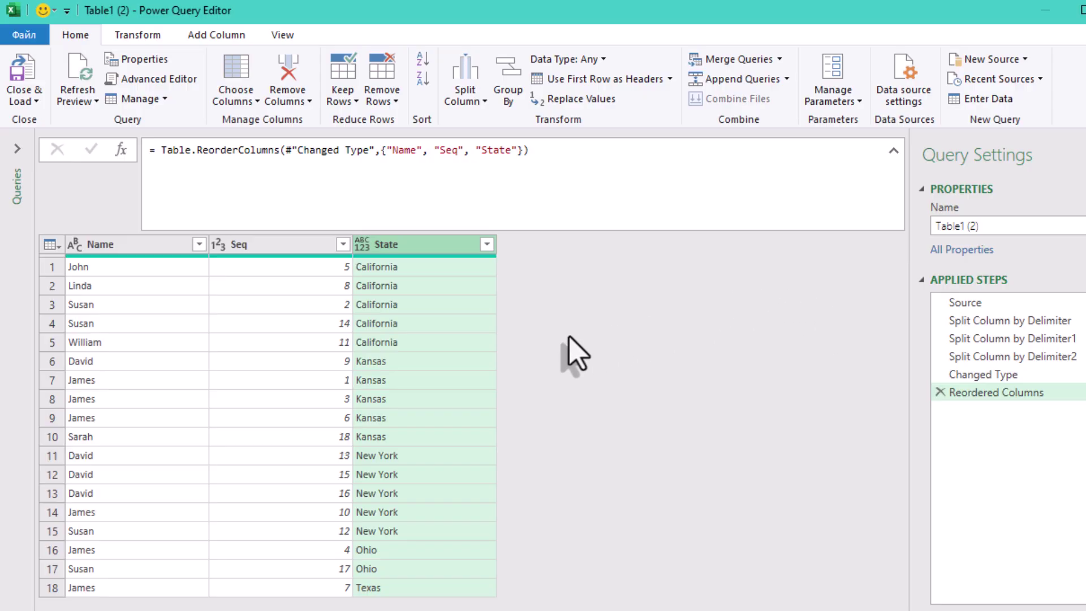
click(389, 324)
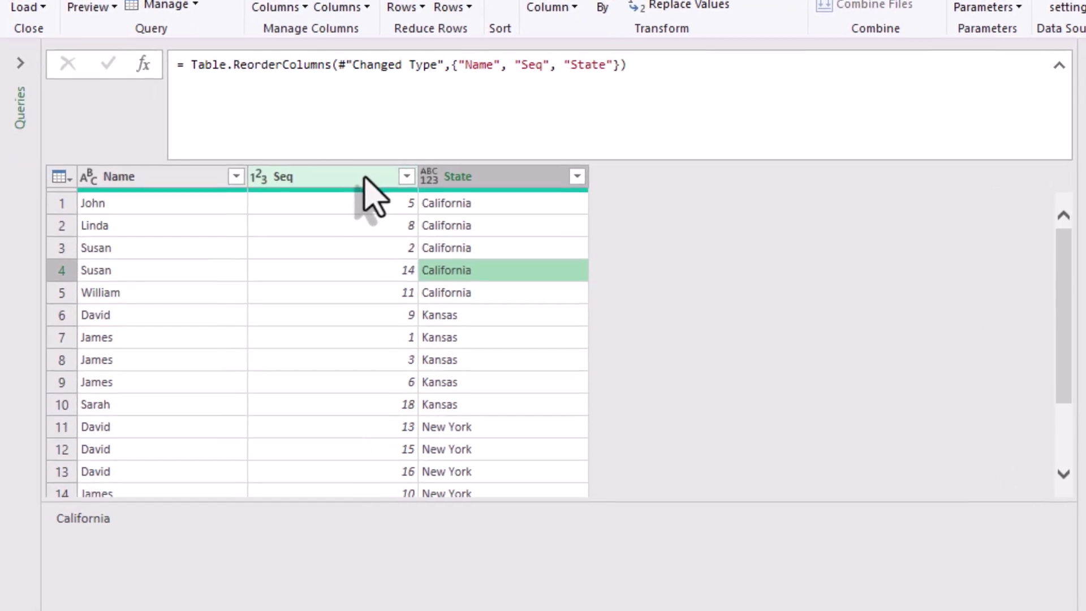
Sort the rows ascending by Seq, from 1 to 18.
click(307, 244)
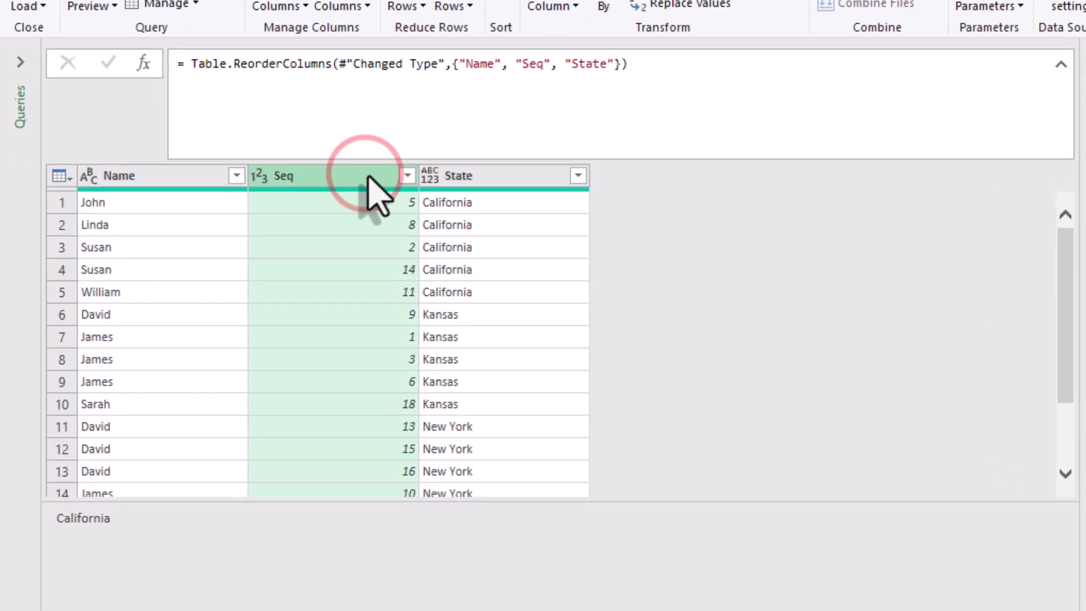
click(409, 174)
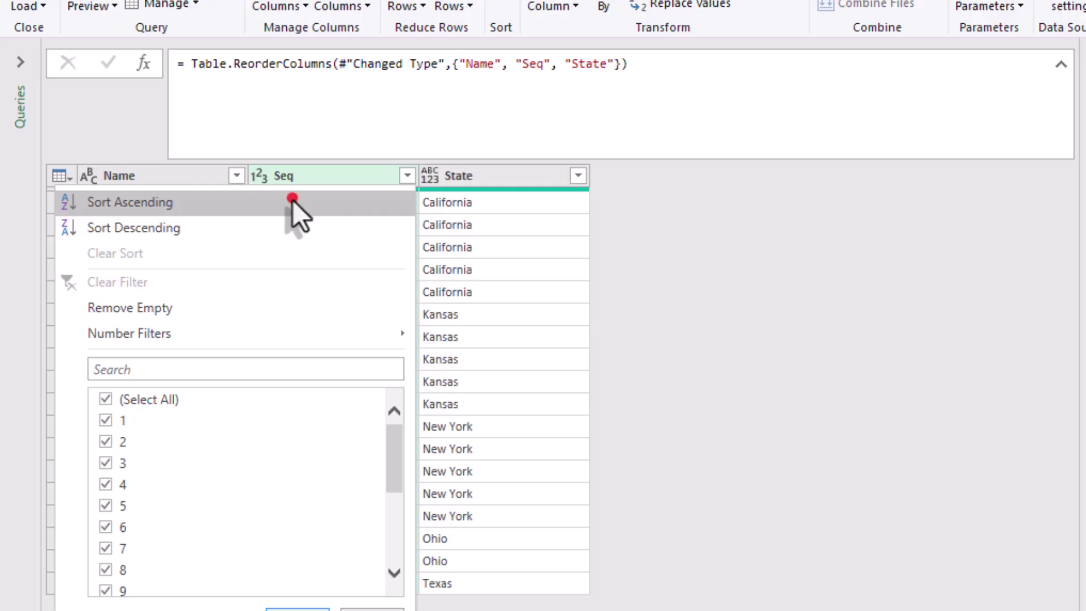
click(300, 218)
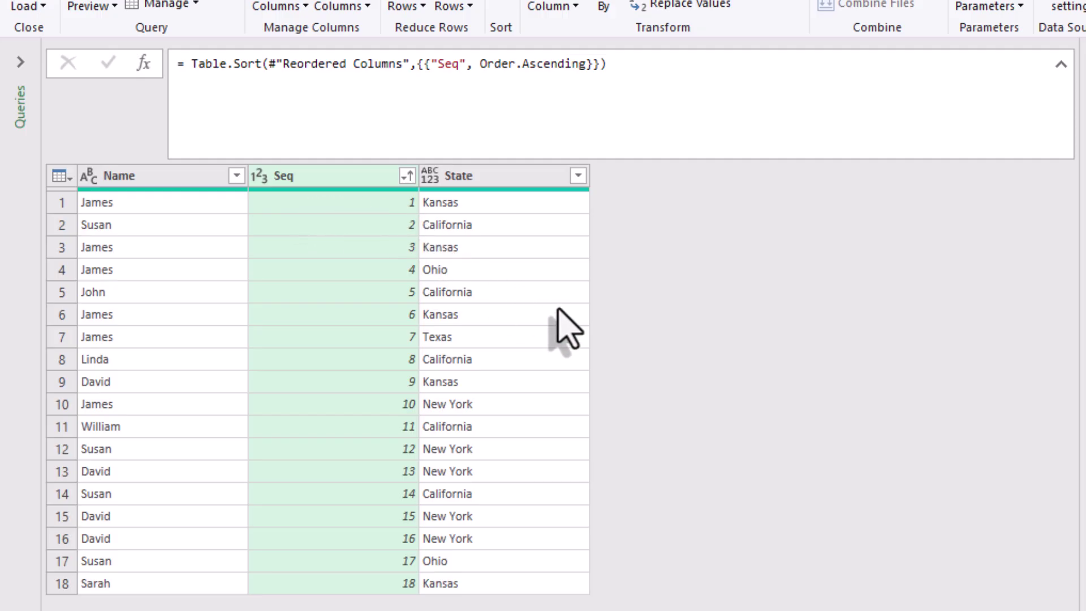
click(548, 337)
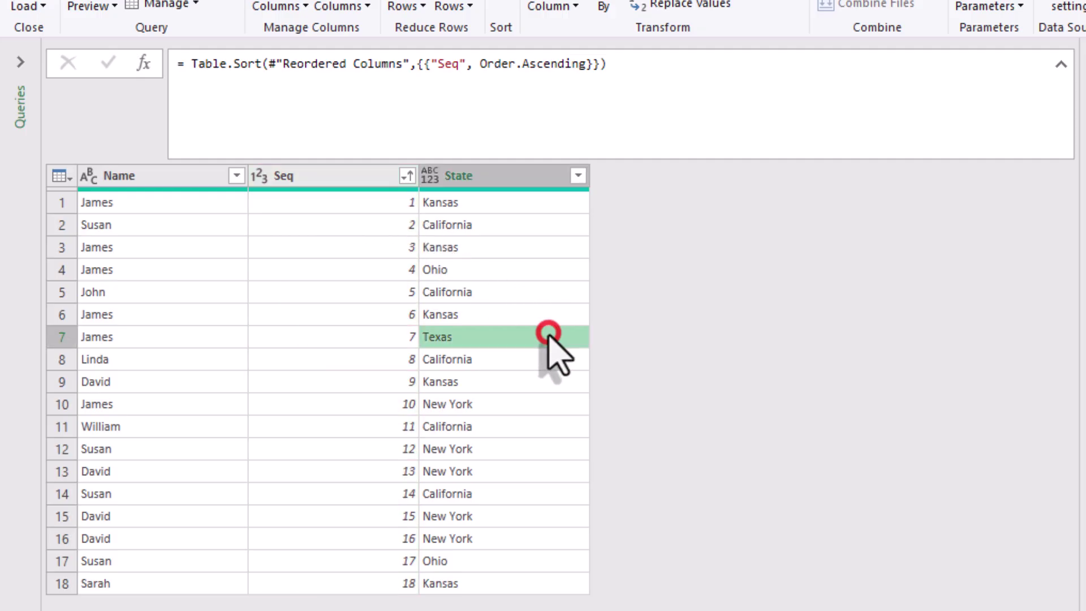
click(687, 308)
scroll(529, 338, down, 2)
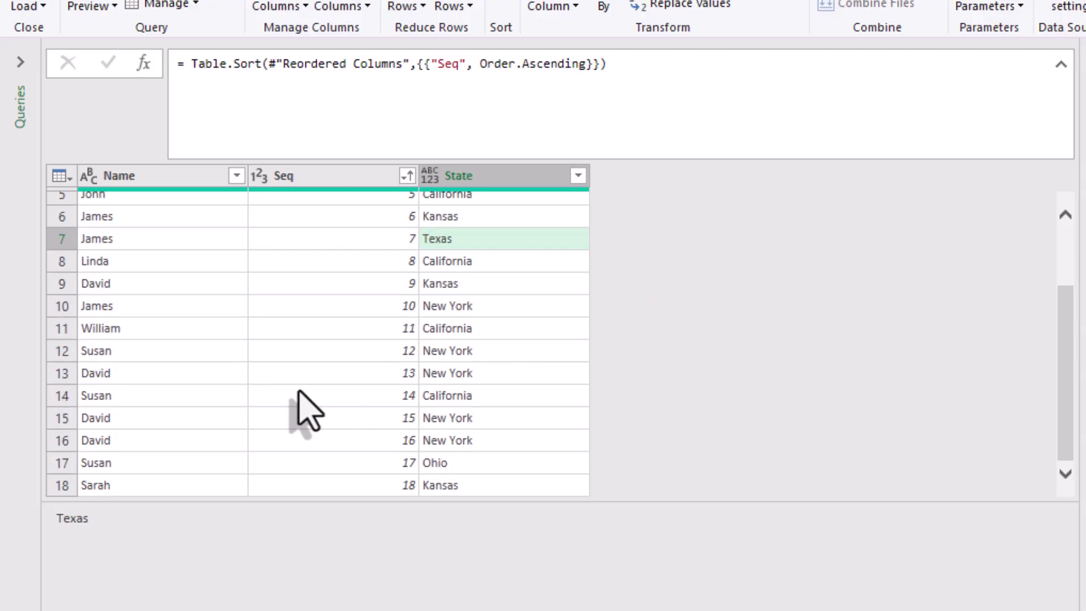
scroll(306, 410, up, 2)
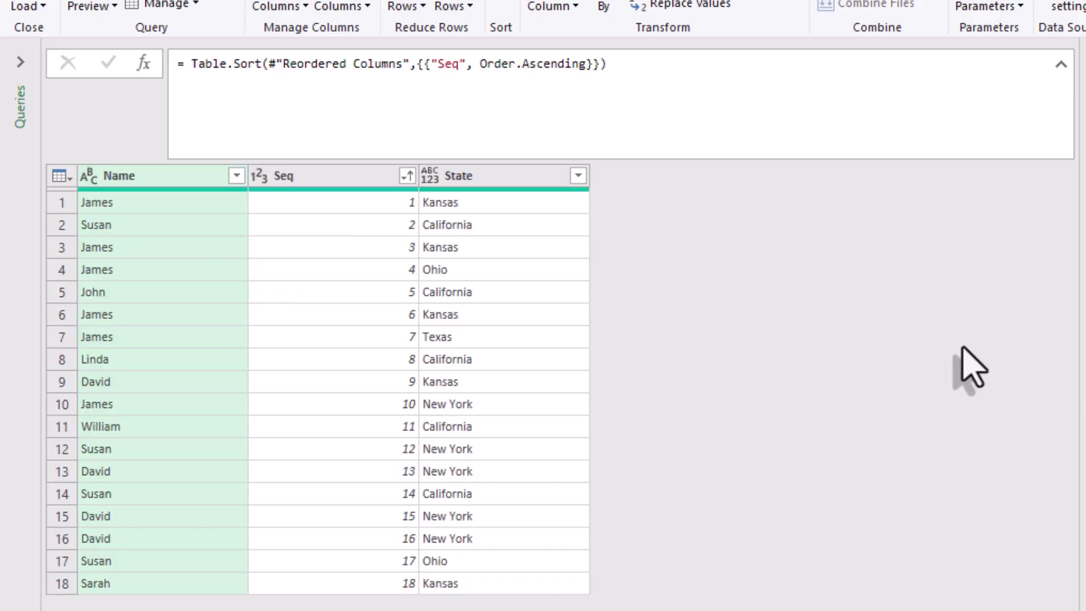
click(956, 344)
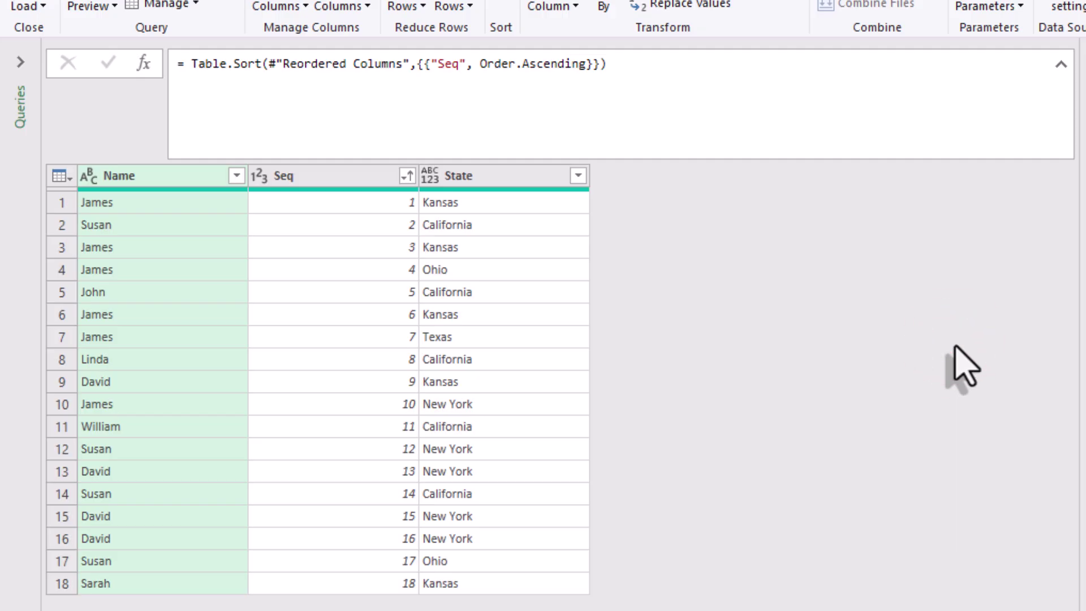